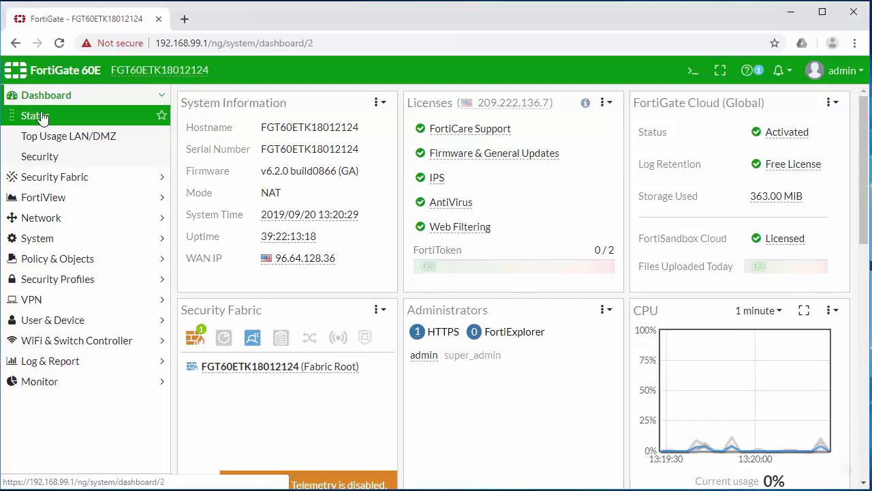
# From VPN > IPsec Tunnels, start a new Custom-template tunnel named Sonicwall
pyautogui.click(45, 300)
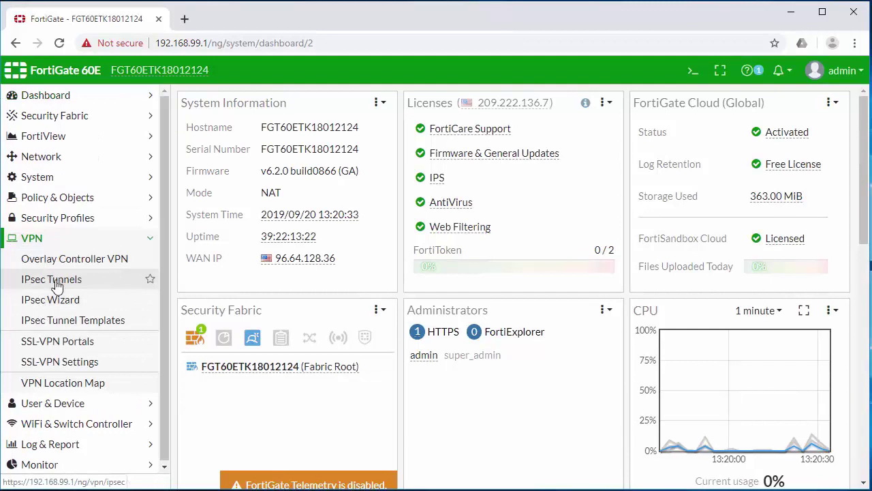
pyautogui.click(57, 283)
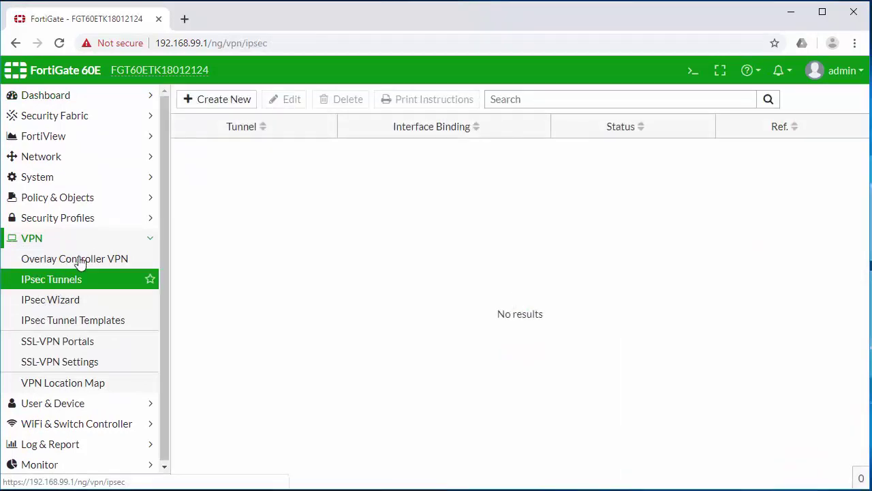
pyautogui.click(220, 103)
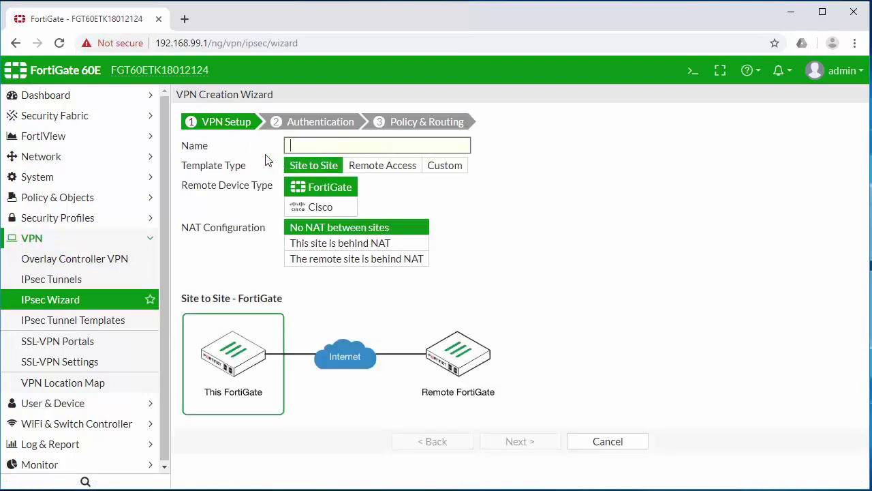
pyautogui.click(450, 169)
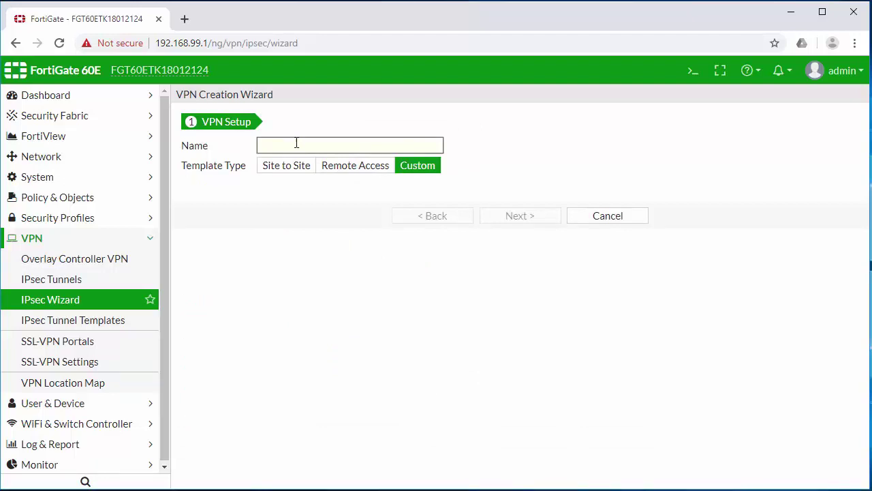
pyautogui.write('Sonicwall')
# Set remote gateway 69.223.54.210 and bind the tunnel to the Comcast (wan1) interface
pyautogui.click(515, 222)
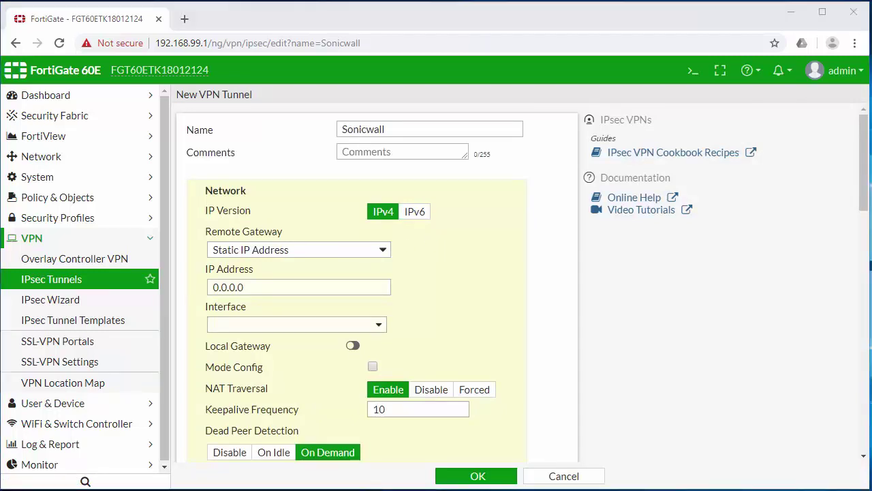
pyautogui.moveTo(250, 286); pyautogui.dragTo(195, 297)
pyautogui.write('69.223.54.210')
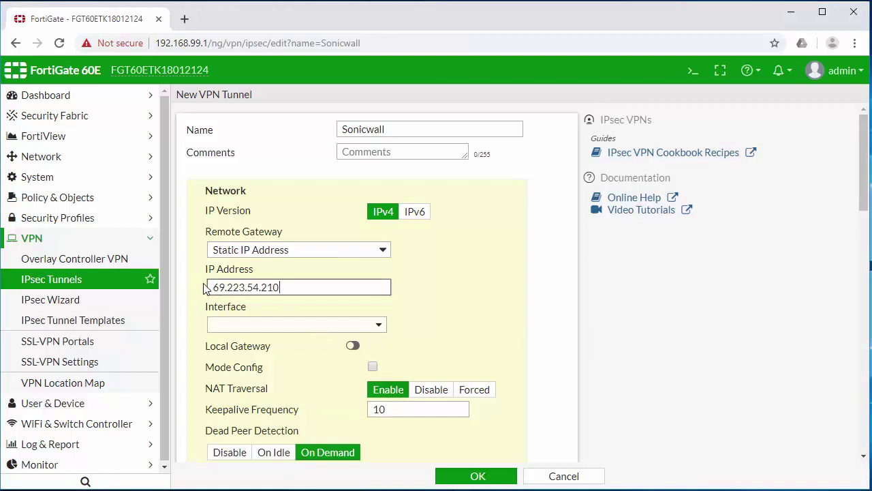
pyautogui.click(360, 326)
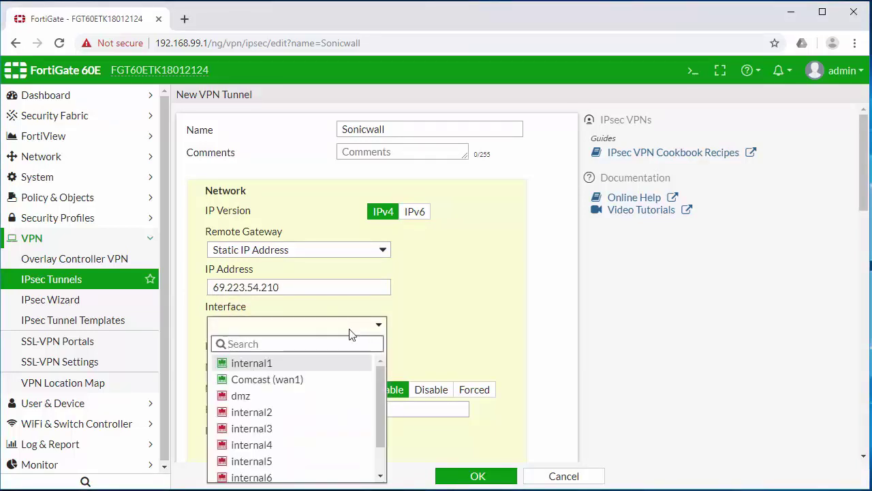
pyautogui.moveTo(289, 386)
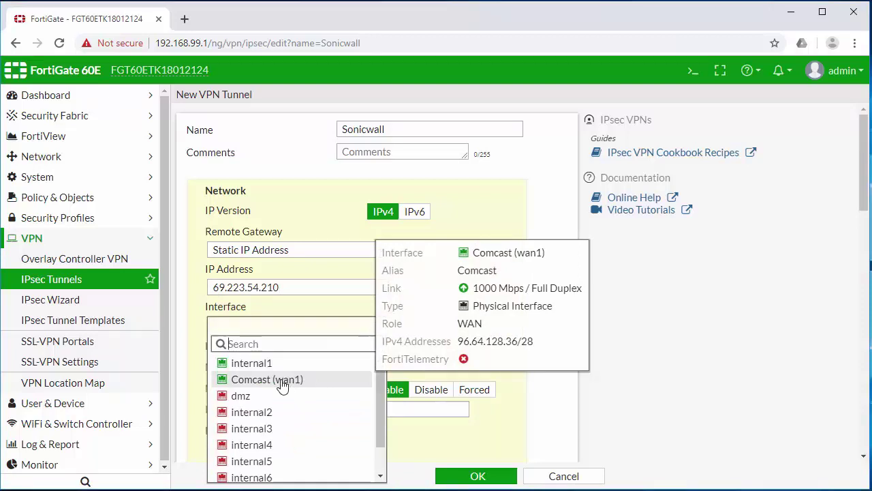
pyautogui.click(282, 386)
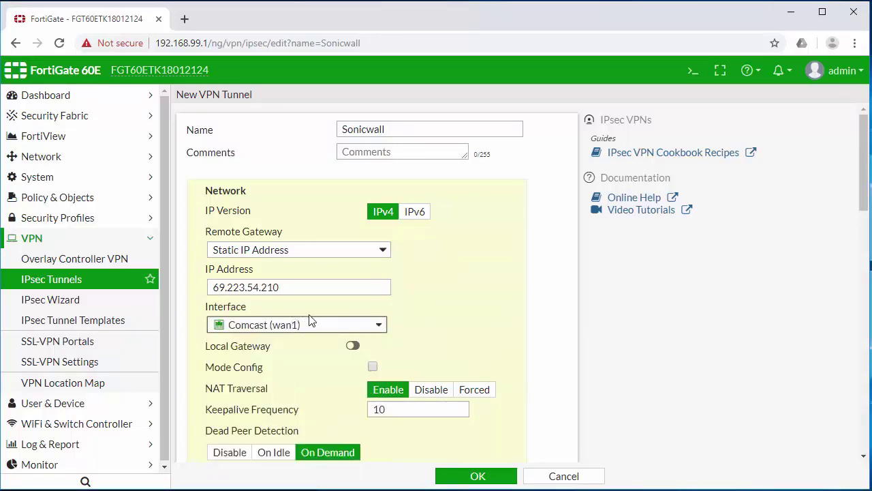
# Enter the tunnel's pre-shared key and switch it to IKE version 2
pyautogui.scroll(-3, 333, 304)
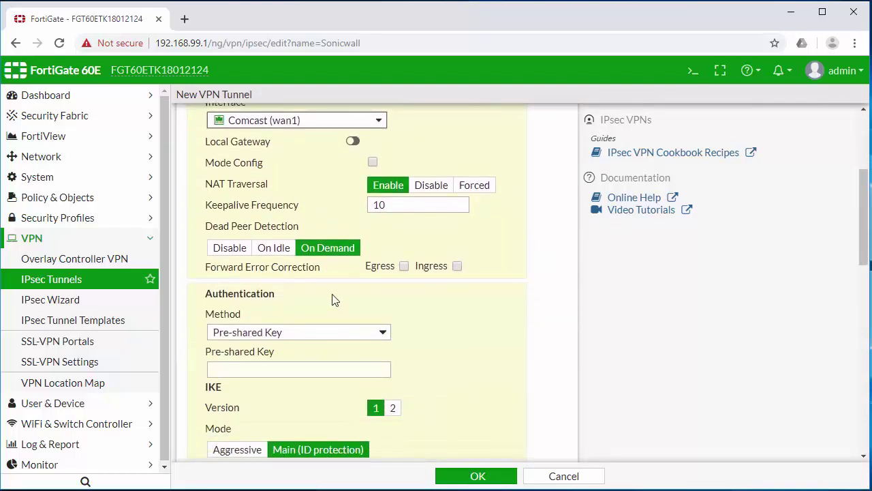
pyautogui.scroll(-1, 332, 300)
pyautogui.click(252, 300)
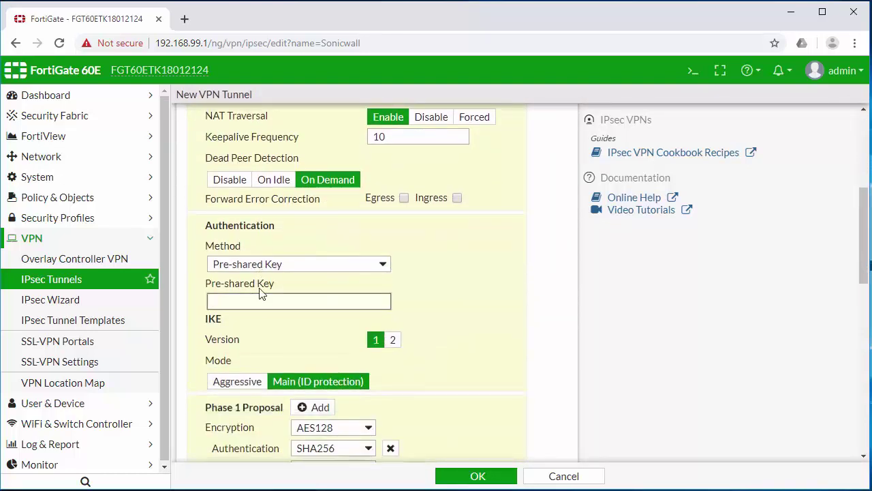
pyautogui.write('*********')
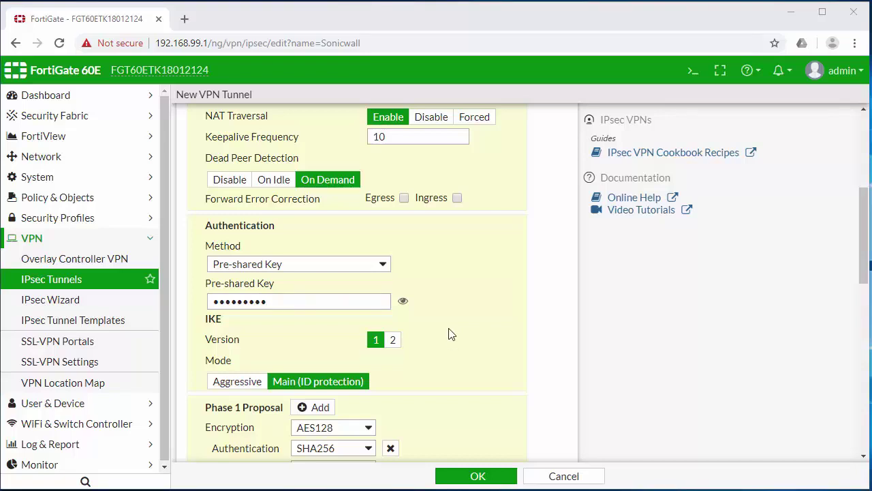
pyautogui.click(393, 339)
# Leave a single AES128/SHA1 phase 1 proposal with only DH group 2, and select the 86400 lifetime
pyautogui.scroll(-2, 288, 354)
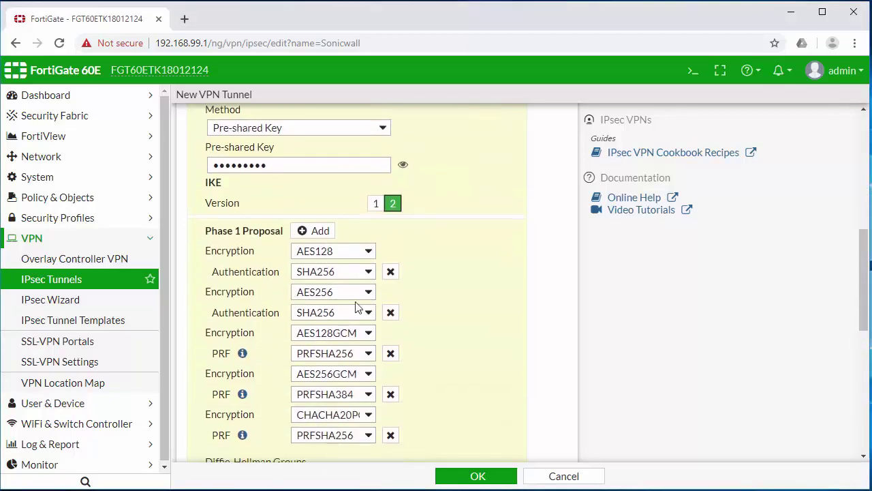
pyautogui.click(358, 273)
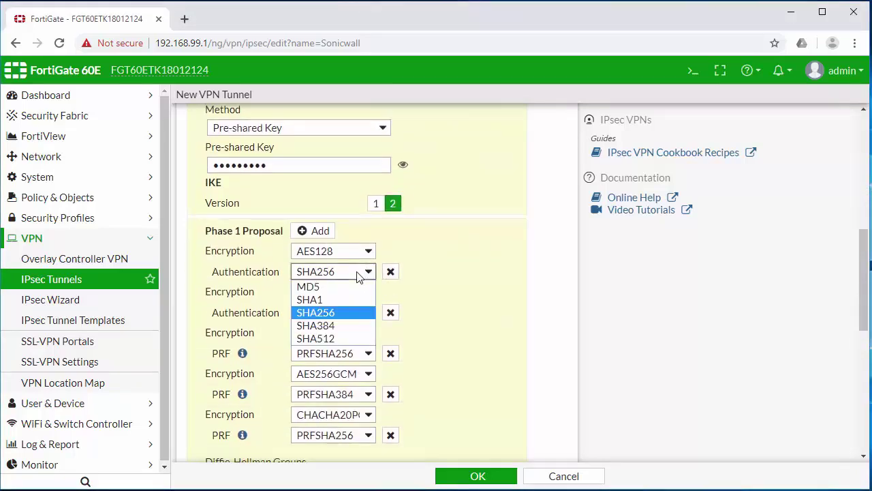
pyautogui.click(320, 297)
pyautogui.click(391, 312)
pyautogui.click(392, 312)
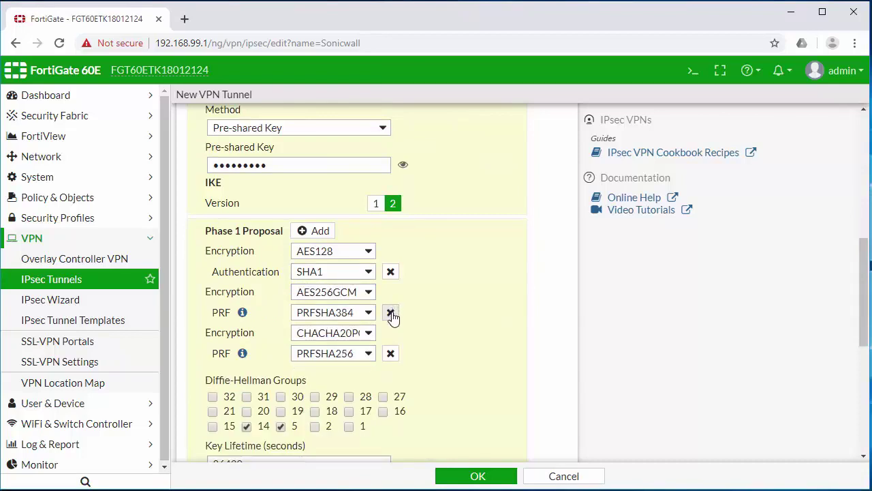
pyautogui.click(390, 313)
pyautogui.click(390, 314)
pyautogui.click(247, 345)
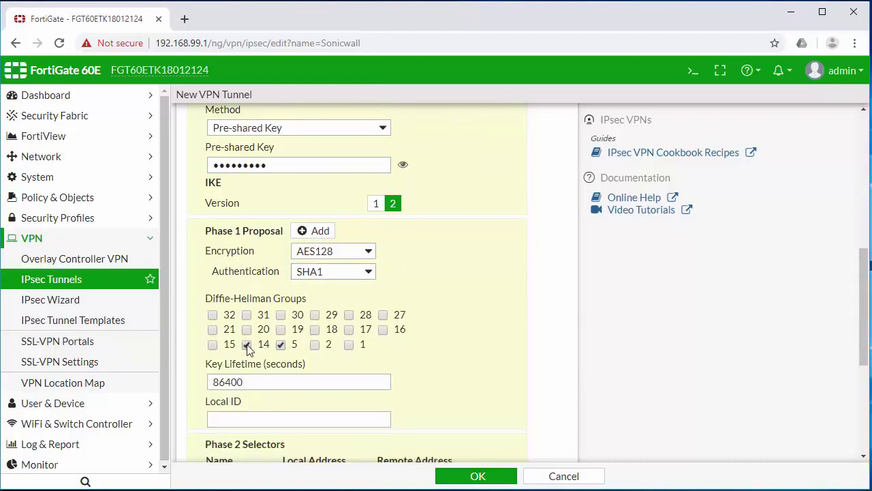
pyautogui.click(281, 344)
pyautogui.click(317, 344)
pyautogui.moveTo(266, 384); pyautogui.dragTo(204, 395)
# Enter 28800 as the phase 1 key lifetime and set the local selector to 192.168.99.0/24
pyautogui.write('28800')
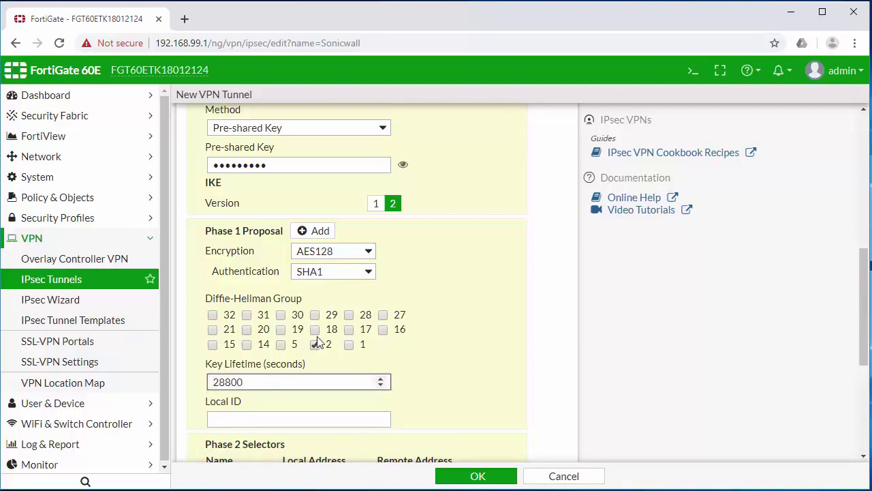
pyautogui.scroll(-2, 374, 277)
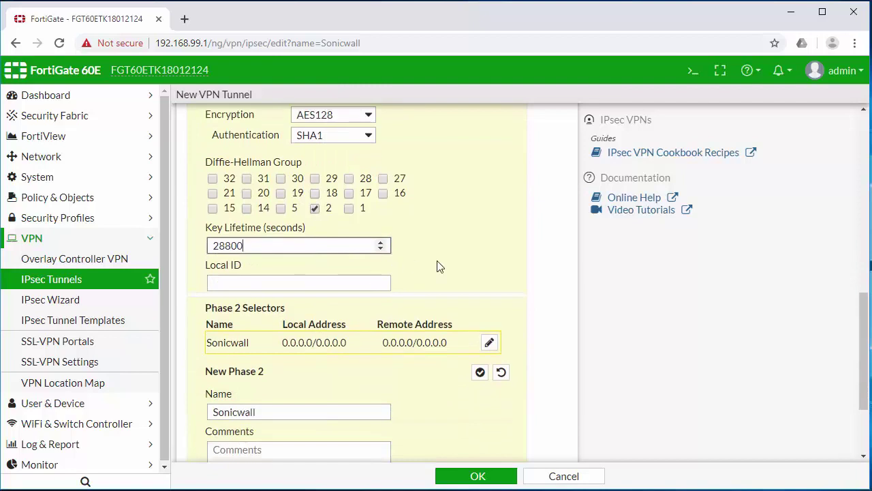
pyautogui.scroll(-1, 440, 267)
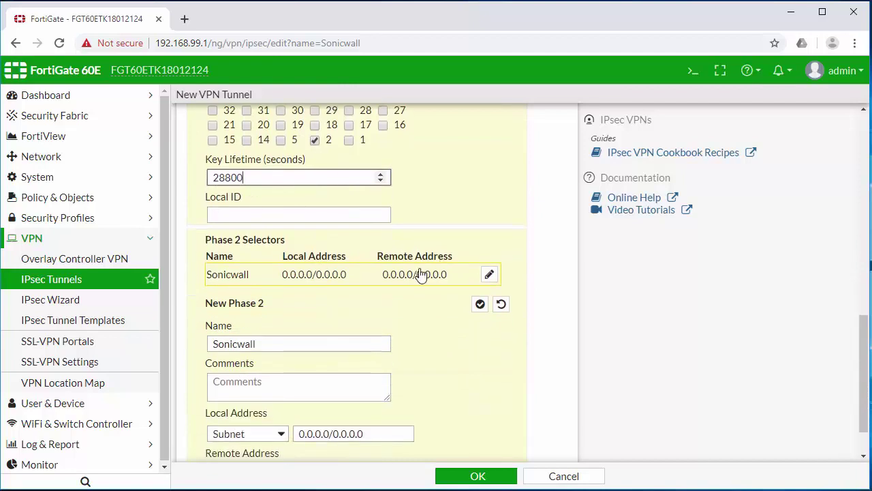
pyautogui.scroll(-1, 430, 273)
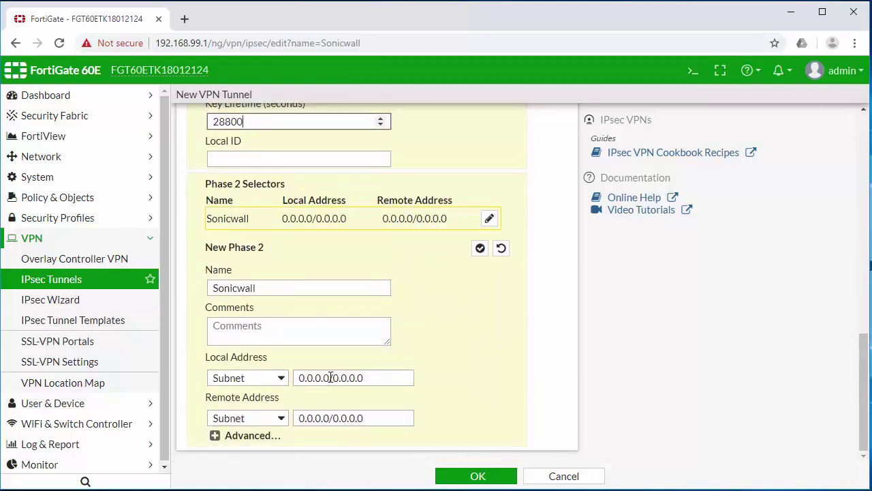
pyautogui.moveTo(328, 378); pyautogui.dragTo(298, 369)
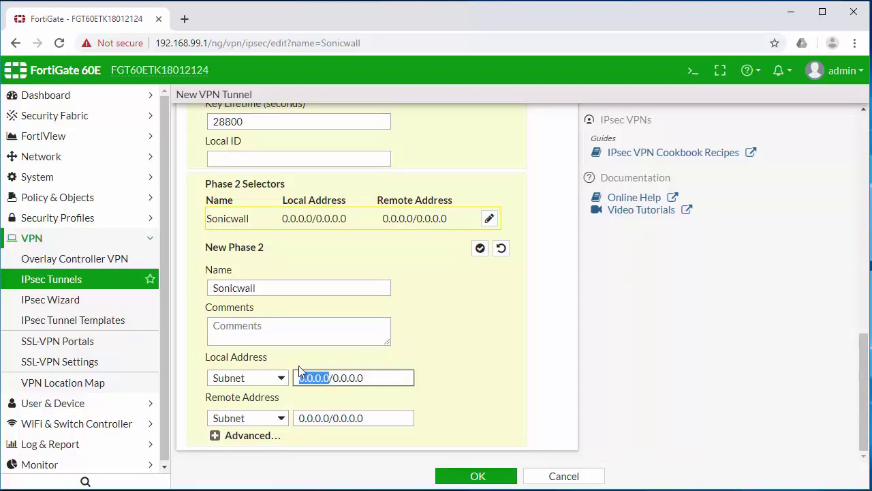
pyautogui.write('192.168.9')
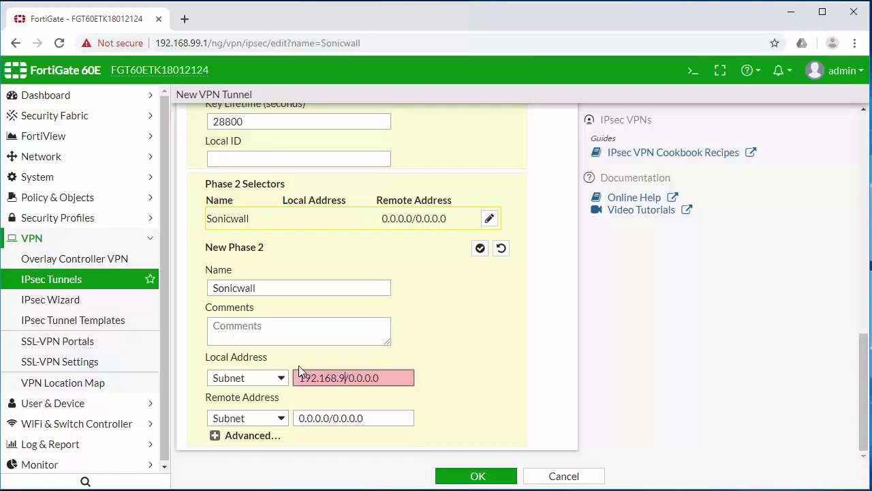
pyautogui.write('9.0')
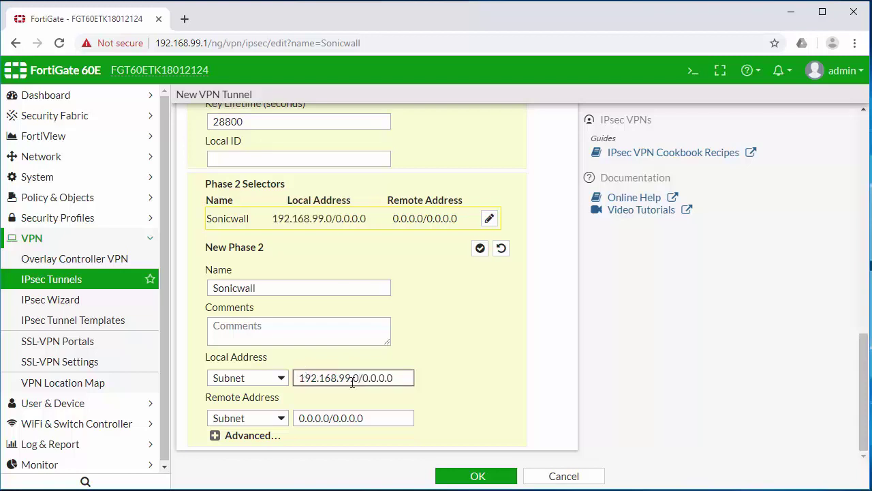
pyautogui.moveTo(362, 379); pyautogui.dragTo(422, 378)
pyautogui.click(408, 377)
pyautogui.moveTo(363, 379); pyautogui.dragTo(402, 379)
pyautogui.write('24')
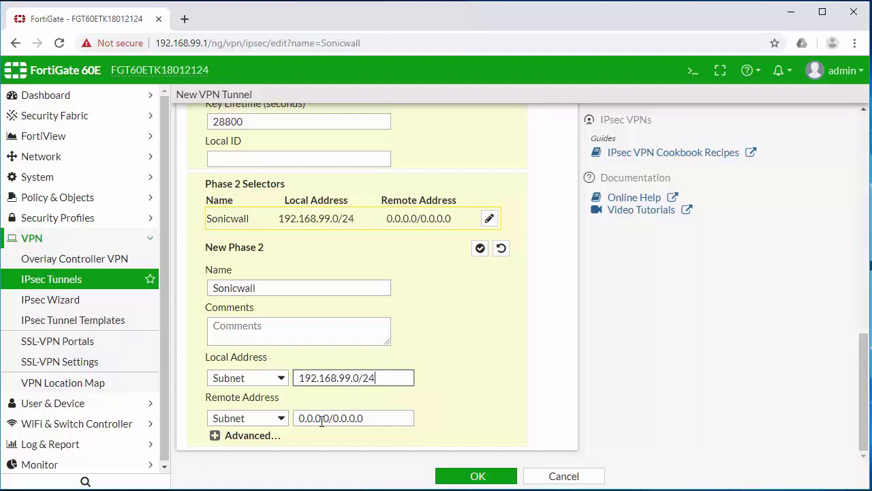
# Set the phase 2 remote selector subnet to 192.168.168.0/24
pyautogui.moveTo(325, 419); pyautogui.dragTo(298, 419)
pyautogui.write('192.1')
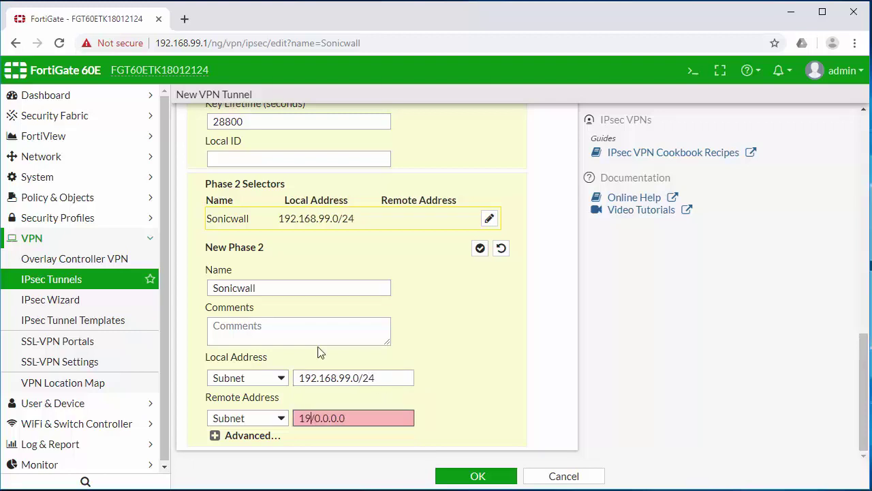
pyautogui.write('68.168')
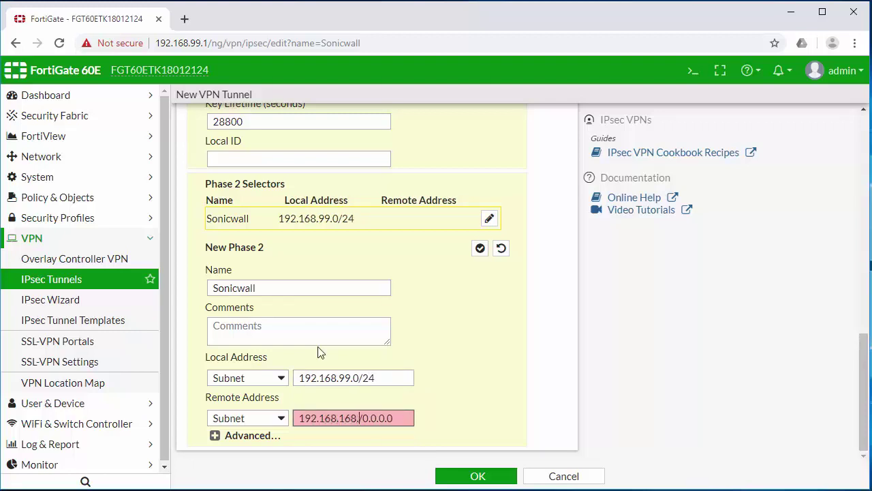
pyautogui.write('.0')
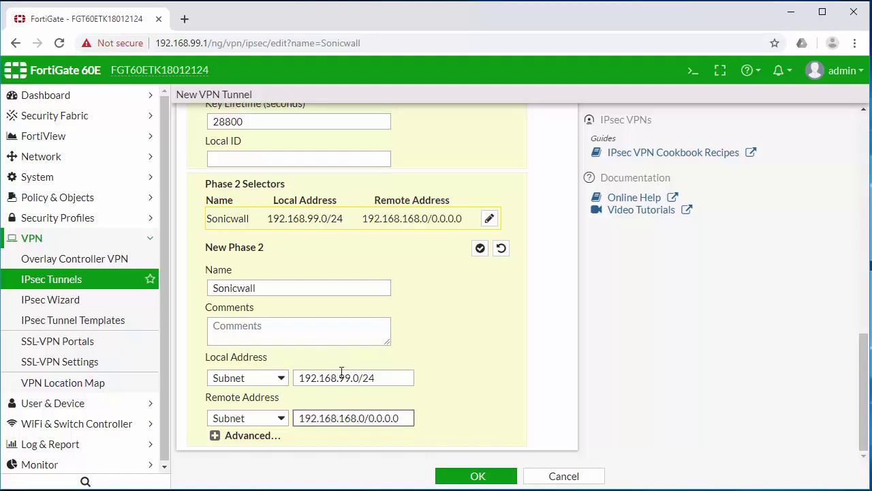
pyautogui.moveTo(370, 418); pyautogui.dragTo(399, 418)
pyautogui.write('24')
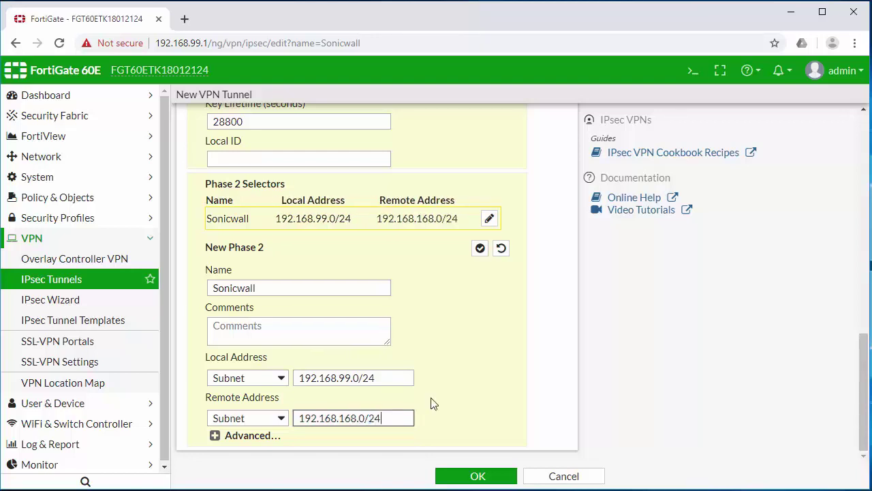
pyautogui.click(458, 383)
# Remove all phase 2 proposals except AES128/SHA1
pyautogui.click(215, 435)
pyautogui.scroll(-3, 253, 355)
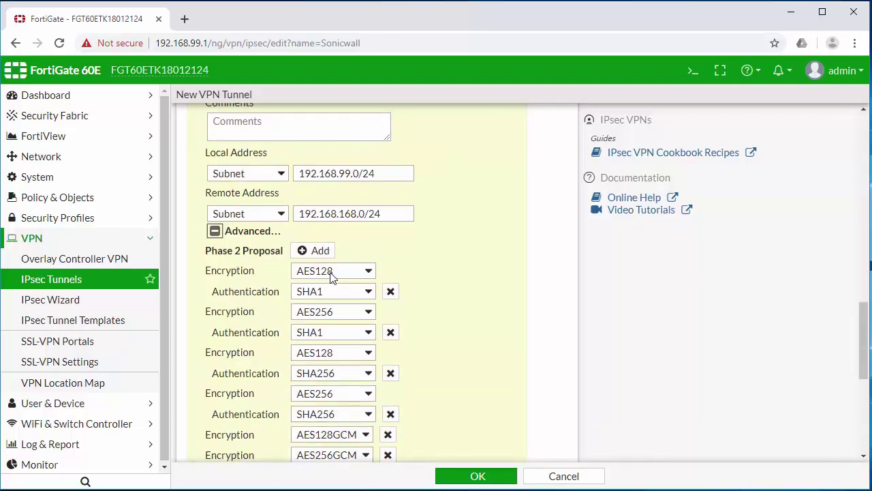
pyautogui.click(332, 272)
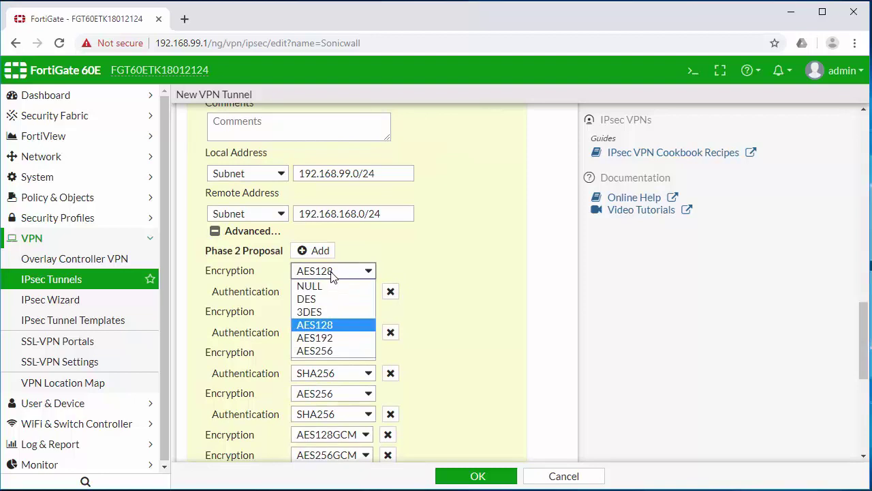
pyautogui.click(332, 272)
pyautogui.click(391, 332)
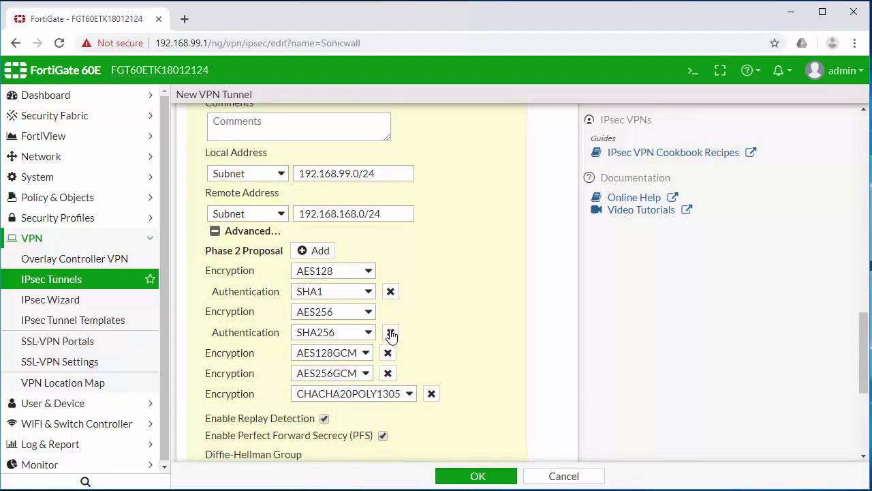
pyautogui.click(391, 333)
pyautogui.click(388, 310)
pyautogui.click(387, 311)
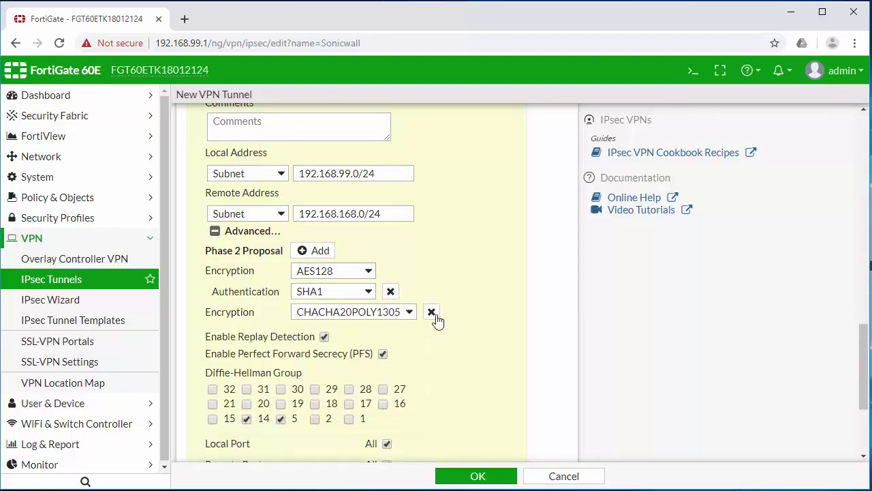
pyautogui.click(432, 313)
# Disable PFS, enable auto-negotiate, set a 28800-second phase 2 lifetime and save the tunnel
pyautogui.click(382, 334)
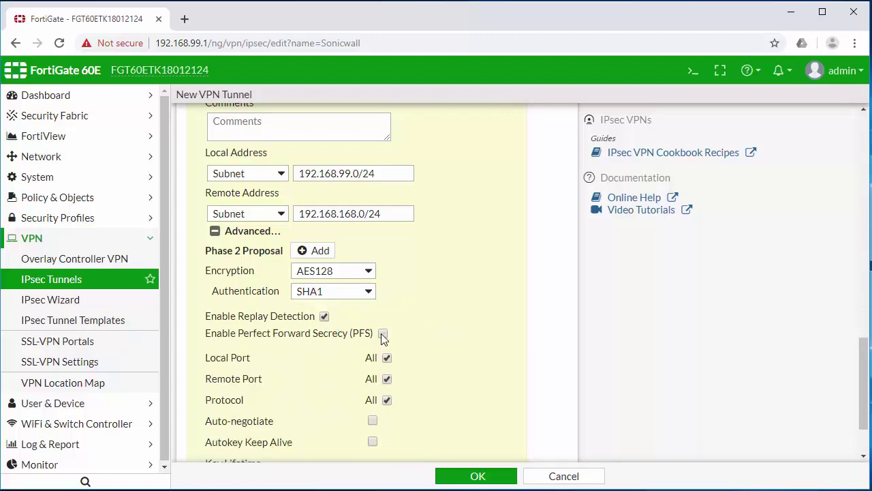
pyautogui.scroll(-2, 407, 323)
pyautogui.click(373, 339)
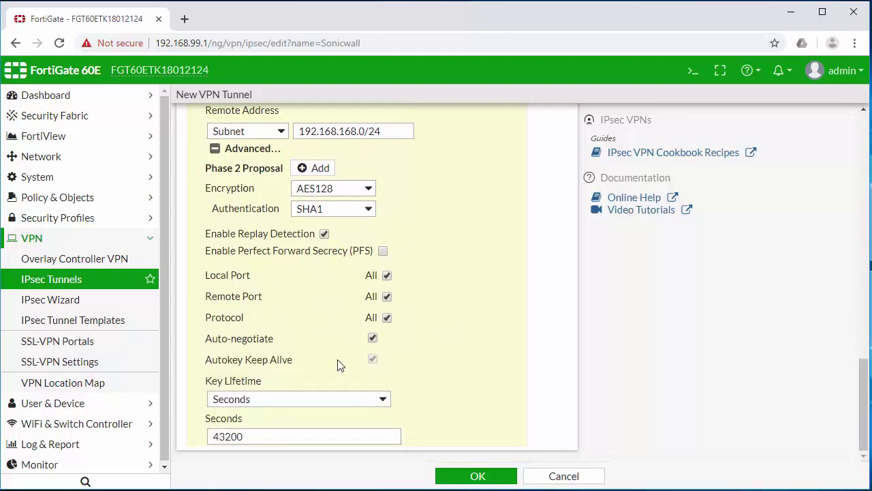
pyautogui.moveTo(253, 434); pyautogui.dragTo(209, 444)
pyautogui.write('28800')
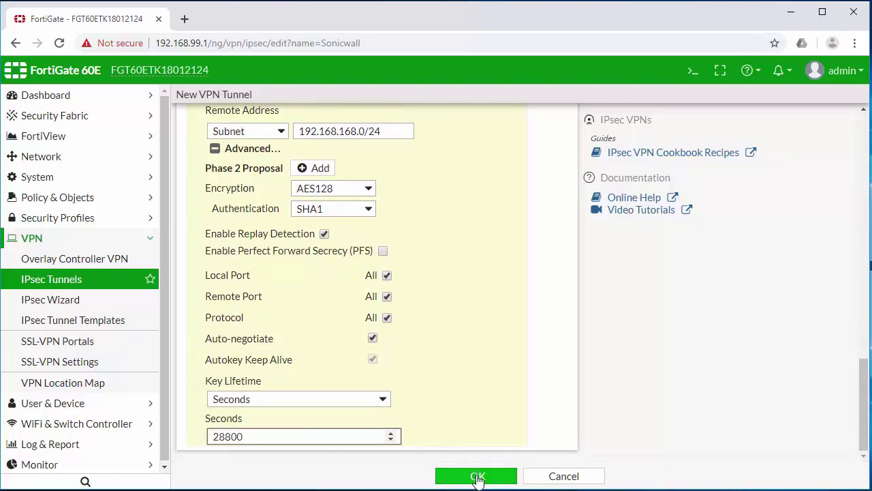
pyautogui.click(481, 476)
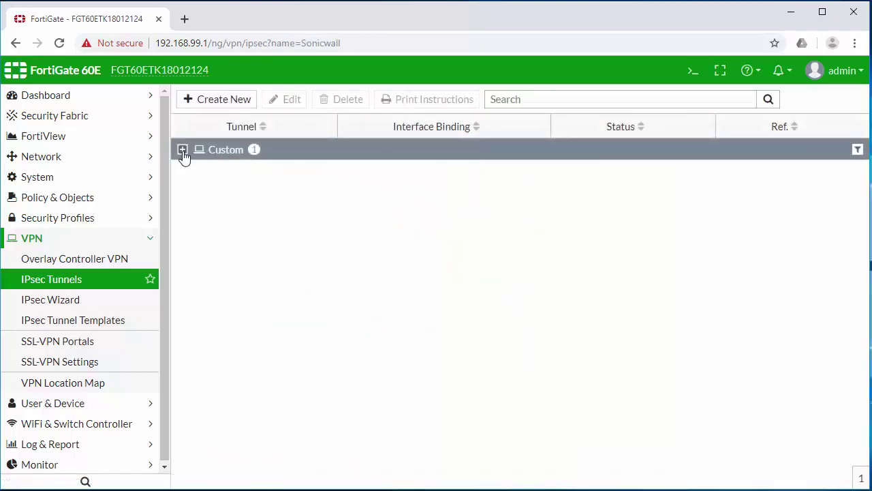
# Go to Network > Static Routes
pyautogui.click(182, 151)
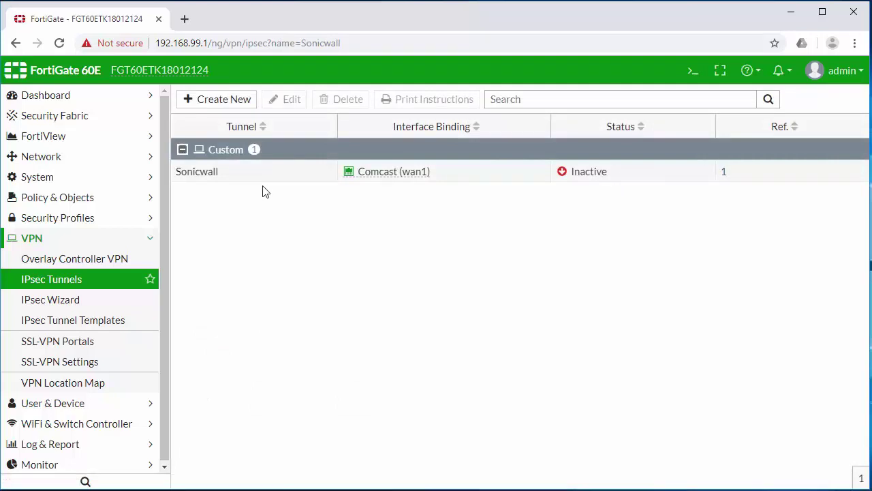
pyautogui.click(38, 166)
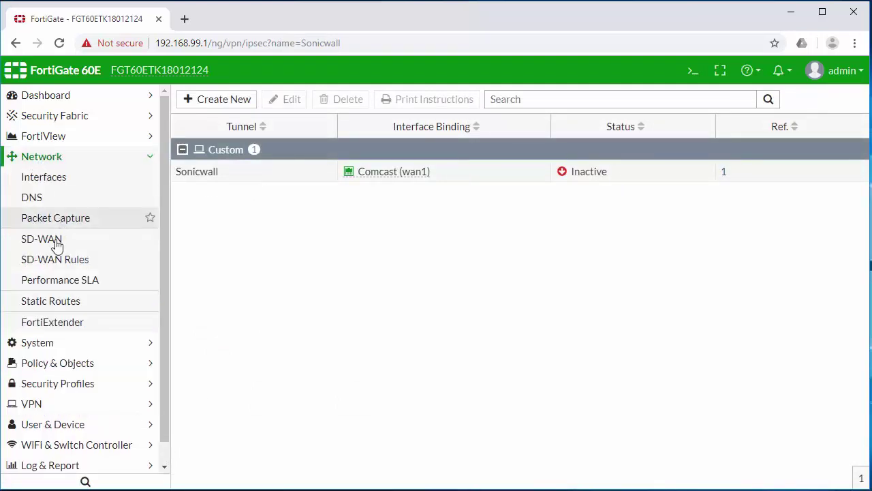
pyautogui.click(22, 308)
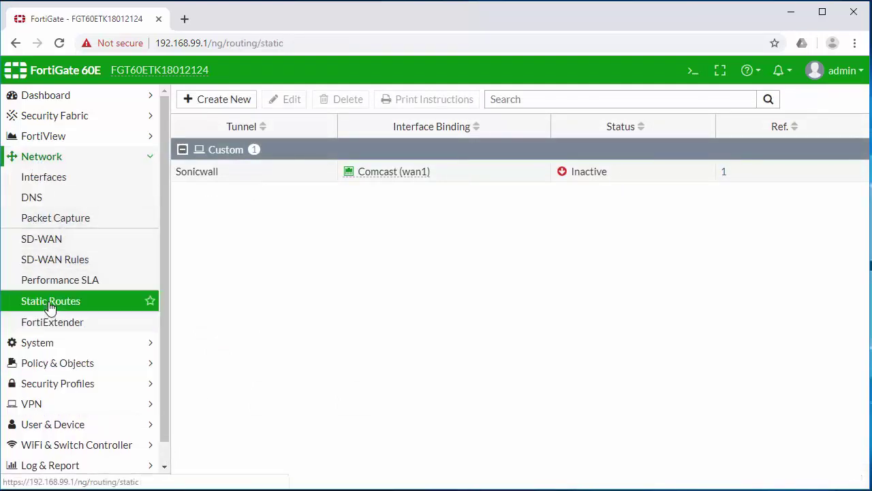
# Create a static route to 192.168.168.0/24 via the Sonicwall interface and save it
pyautogui.click(216, 102)
pyautogui.moveTo(352, 147); pyautogui.dragTo(315, 147)
pyautogui.write('192.168.1')
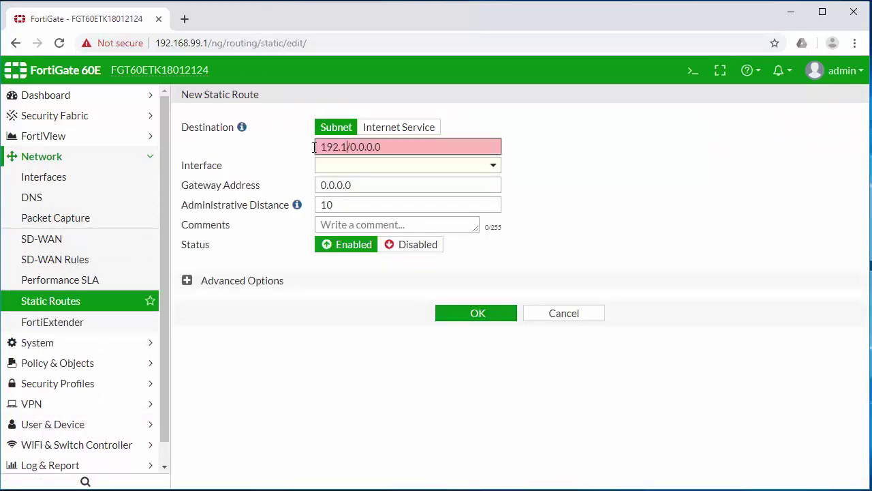
pyautogui.write('68.0')
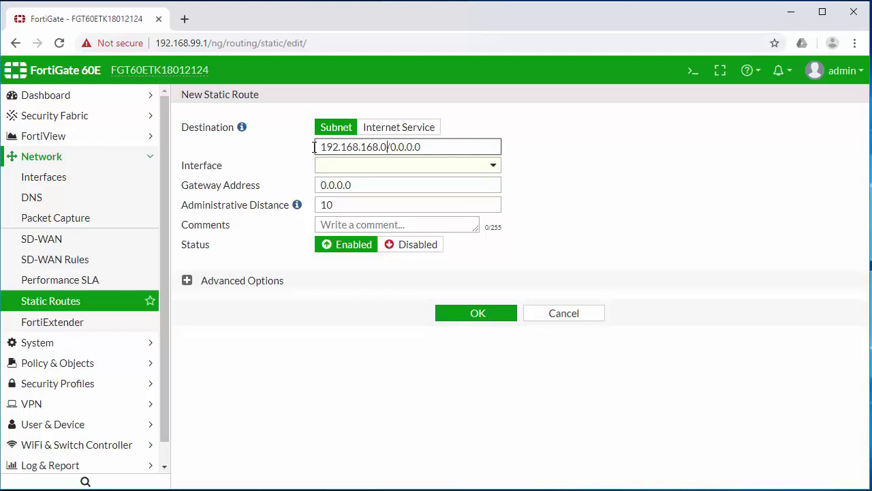
pyautogui.moveTo(389, 148); pyautogui.dragTo(448, 150)
pyautogui.write('24')
pyautogui.click(371, 173)
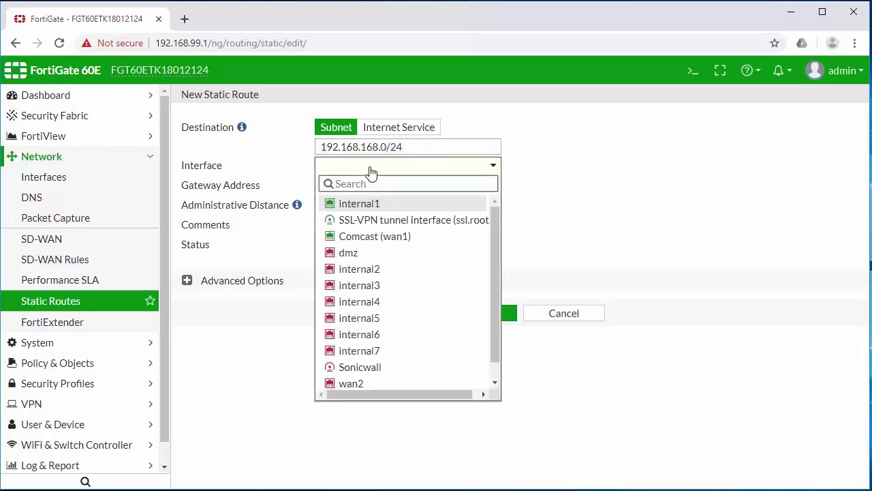
pyautogui.scroll(-1, 381, 273)
pyautogui.click(374, 347)
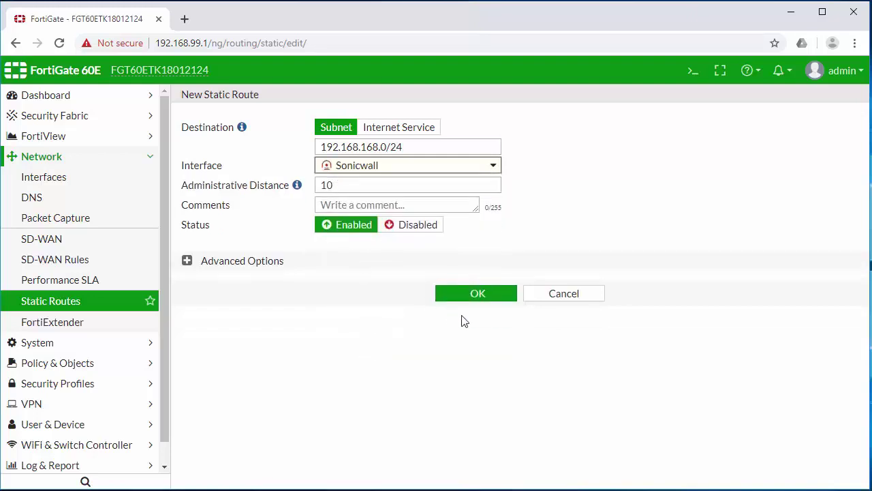
pyautogui.click(470, 297)
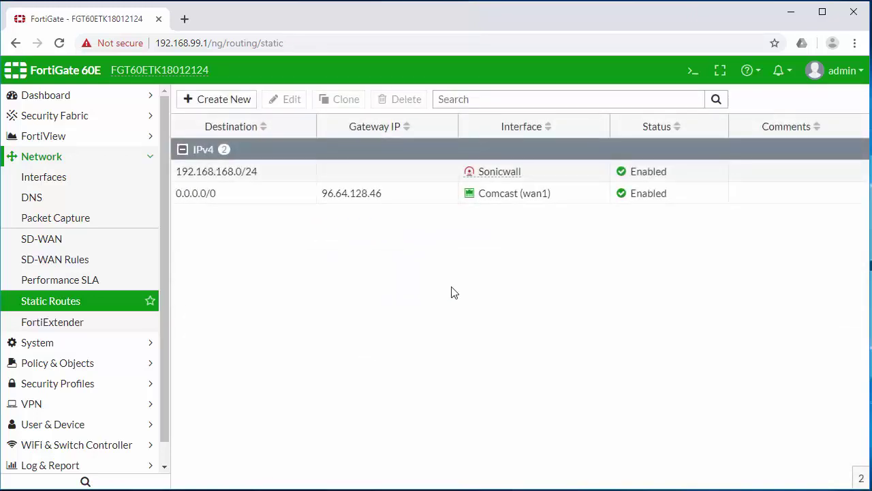
# Start a new IPv4 policy named Local > VPN from internal1 to Sonicwall
pyautogui.click(98, 364)
pyautogui.click(56, 225)
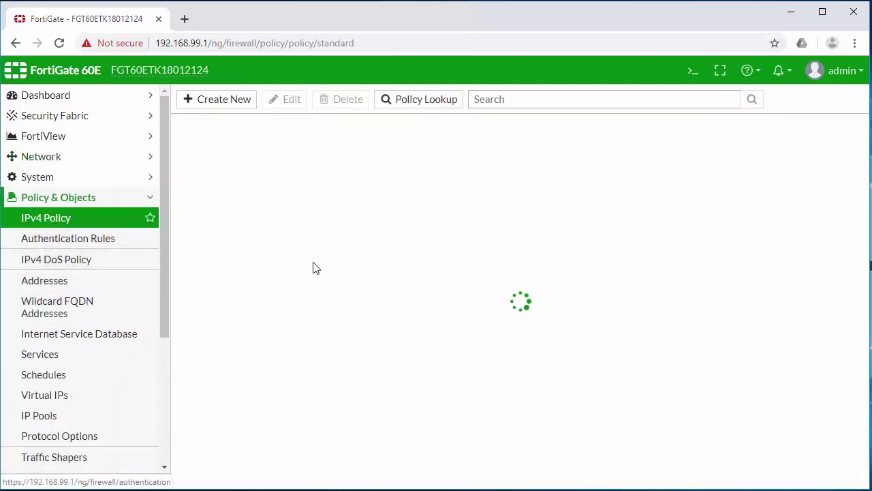
pyautogui.click(219, 101)
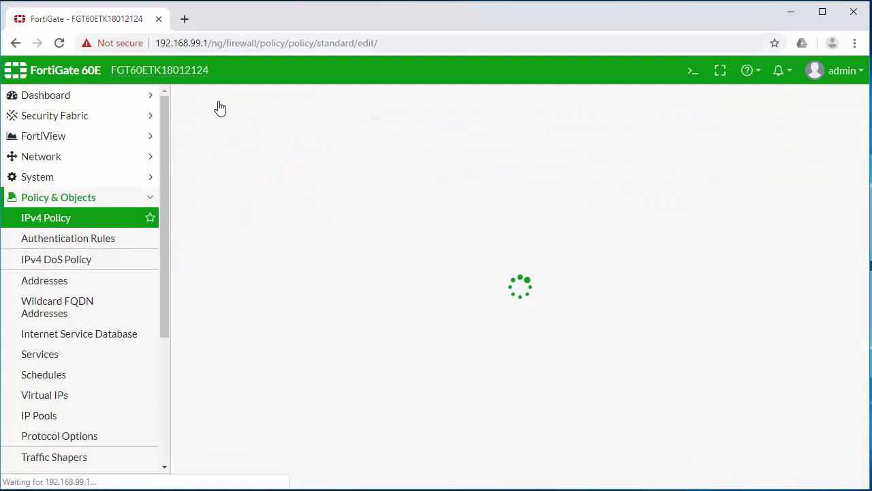
pyautogui.click(336, 137)
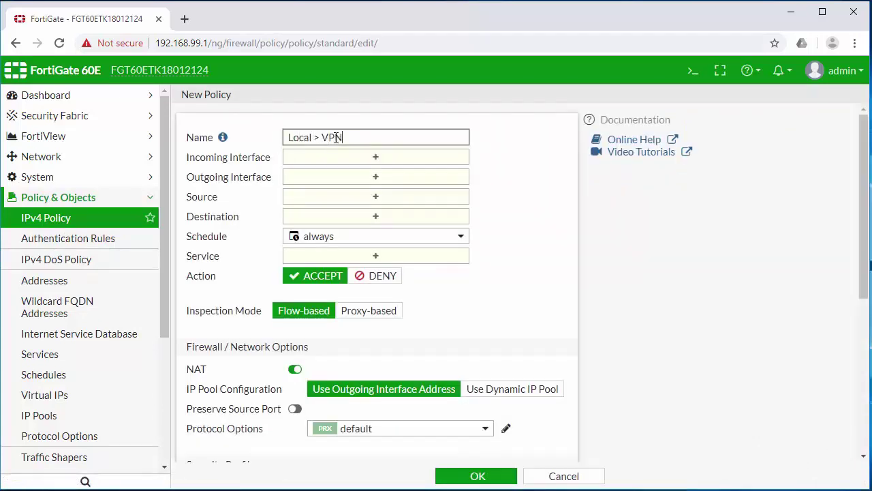
pyautogui.click(361, 162)
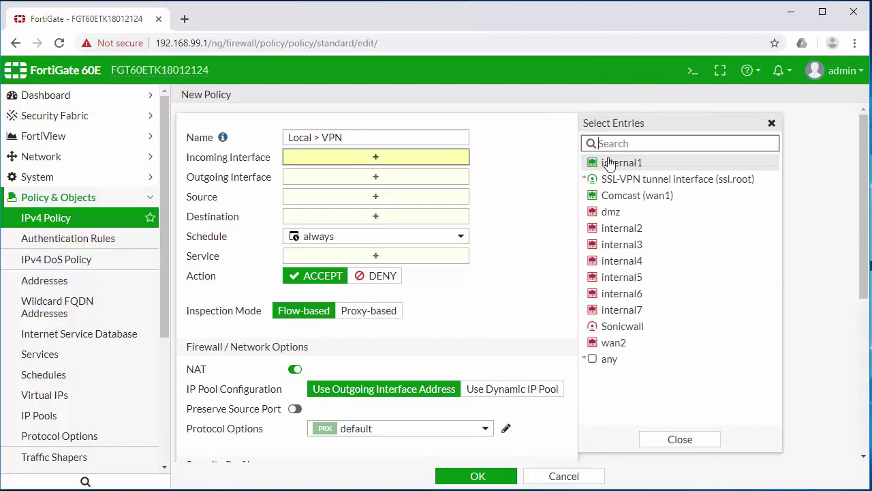
pyautogui.click(623, 164)
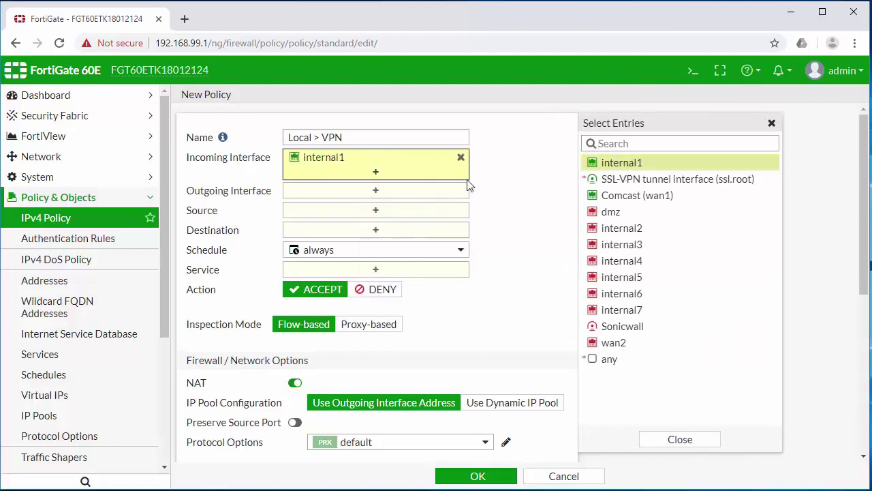
pyautogui.click(374, 193)
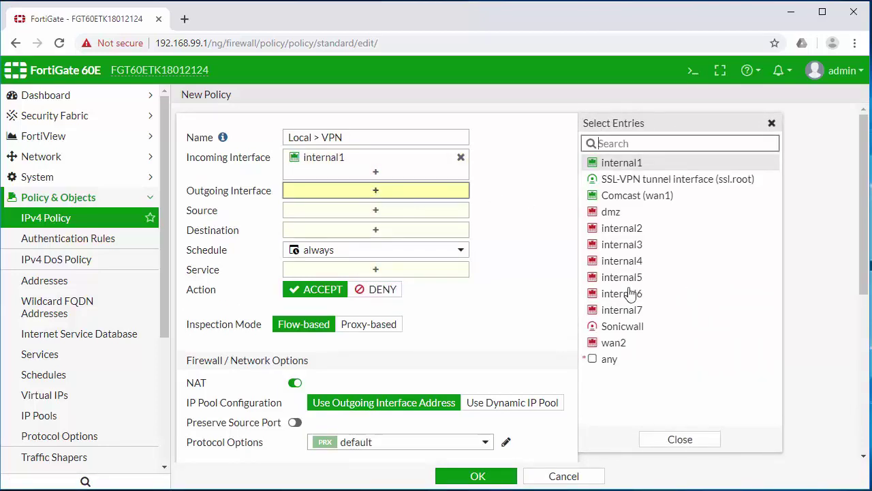
pyautogui.click(623, 327)
pyautogui.click(501, 220)
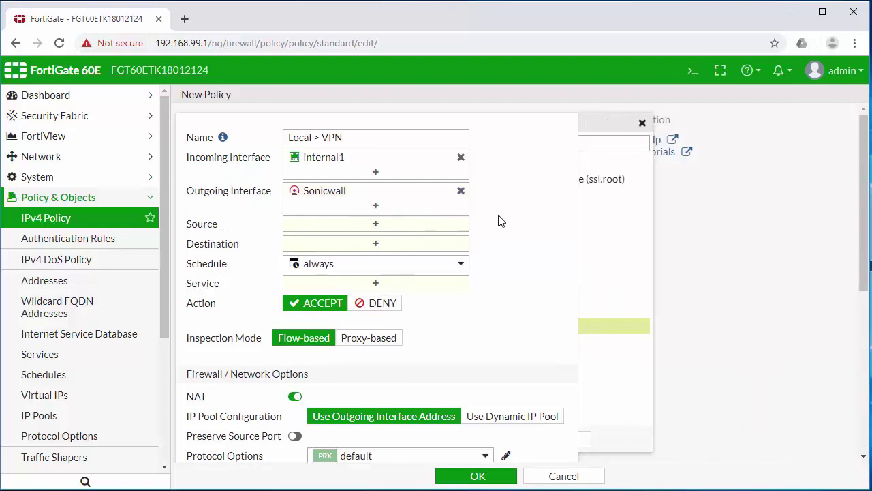
# Allow all source, destination and ALL services, disable NAT, log all sessions, and save the policy
pyautogui.click(371, 225)
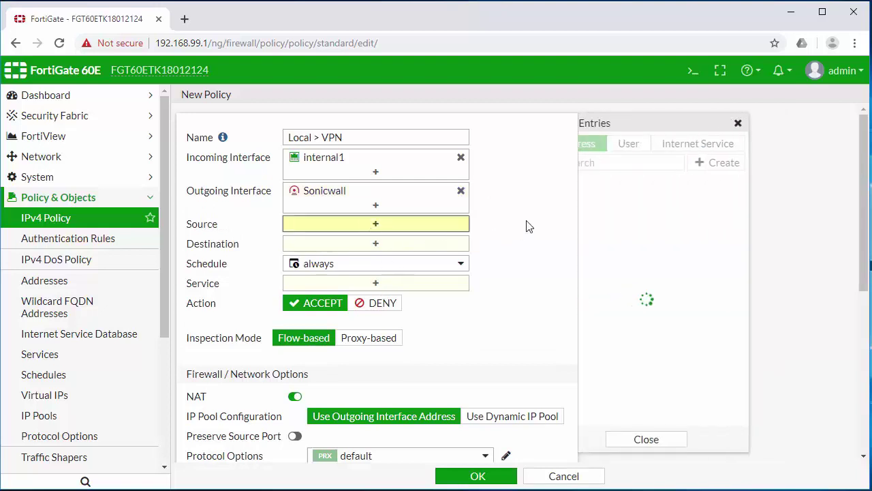
pyautogui.click(621, 203)
pyautogui.click(359, 259)
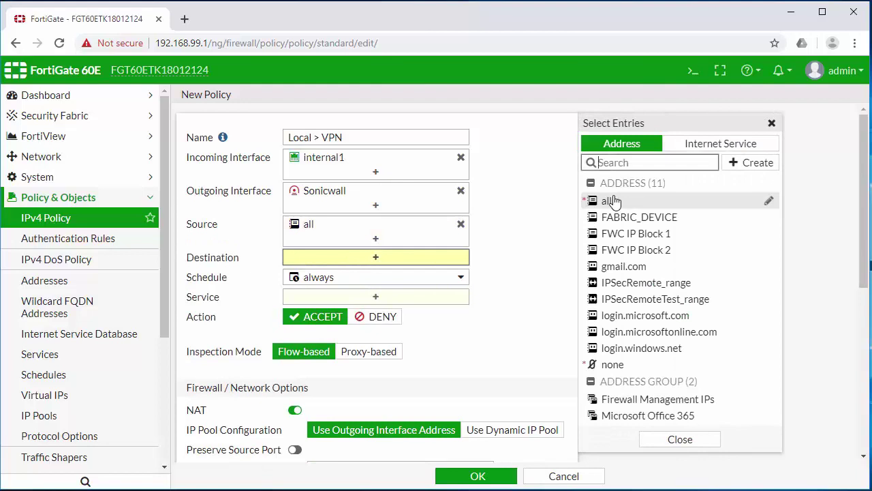
pyautogui.click(610, 199)
pyautogui.click(368, 317)
pyautogui.click(610, 196)
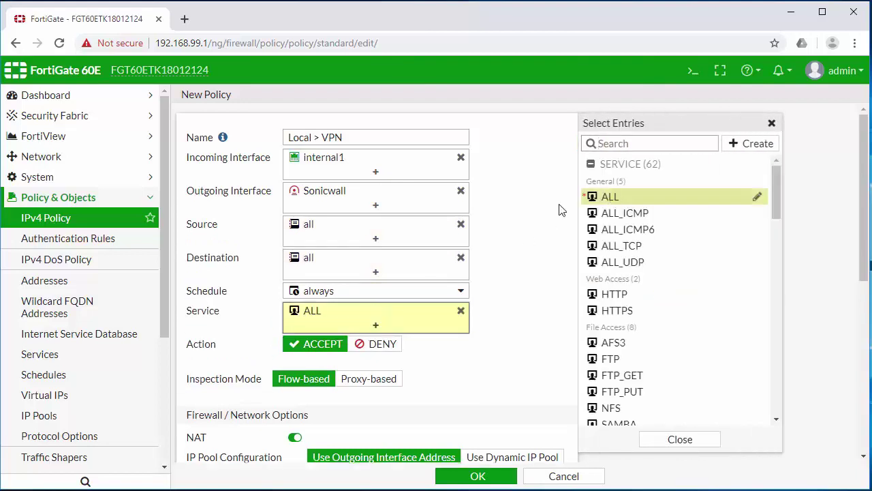
pyautogui.click(530, 241)
pyautogui.scroll(-3, 525, 240)
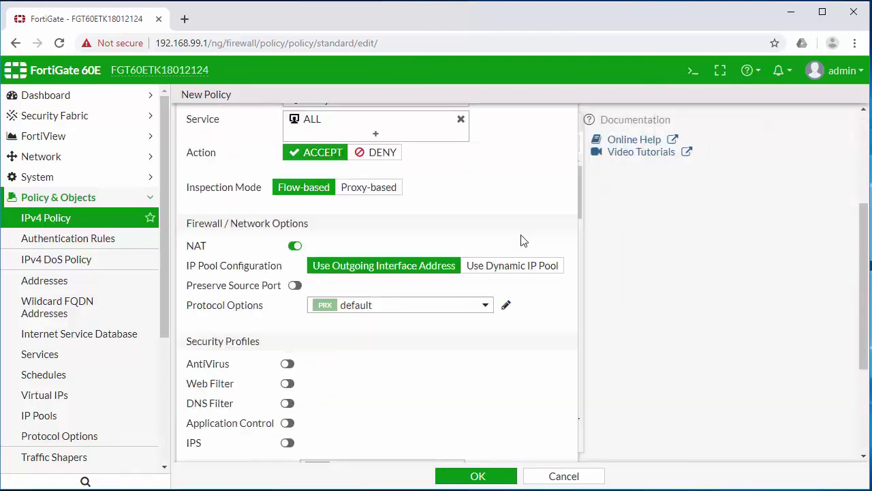
pyautogui.click(295, 233)
pyautogui.scroll(-2, 297, 239)
pyautogui.click(402, 353)
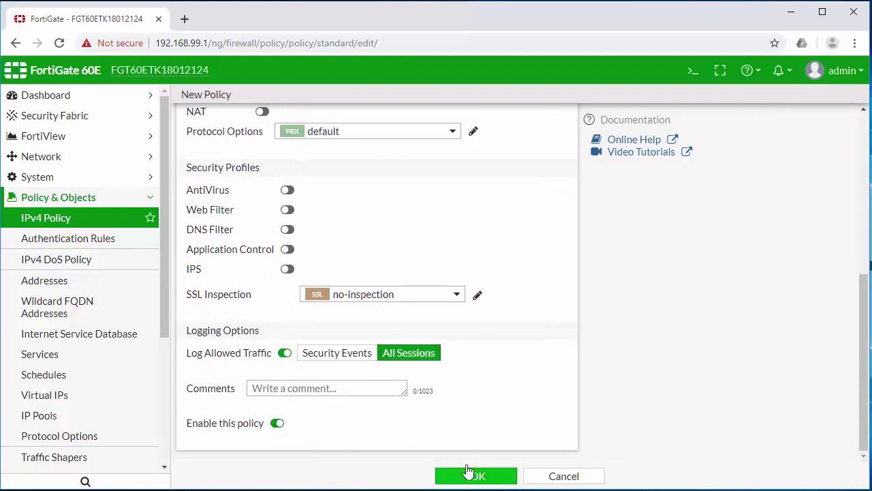
pyautogui.click(468, 475)
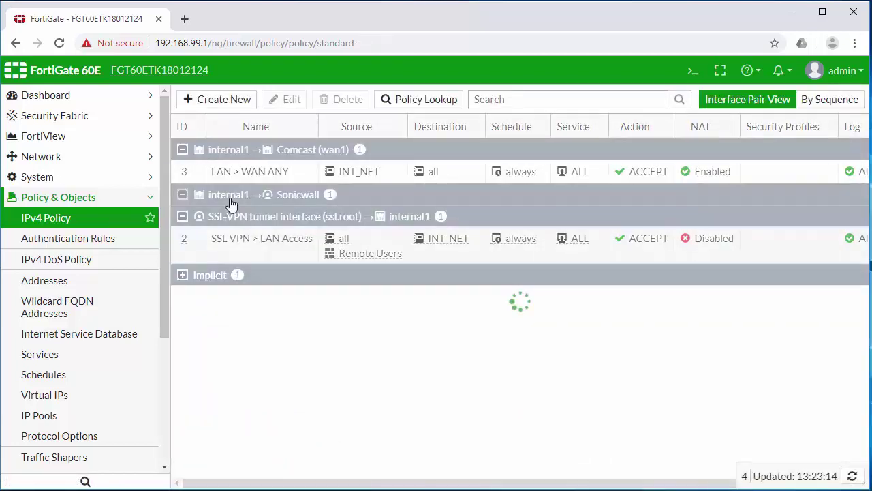
# Start a new IPv4 policy named VPN > Local from Sonicwall to internal1
pyautogui.click(217, 101)
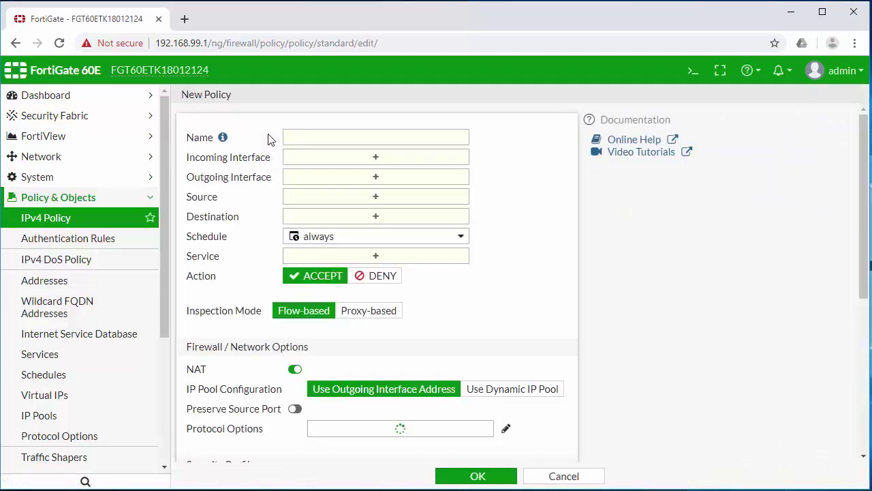
pyautogui.click(287, 137)
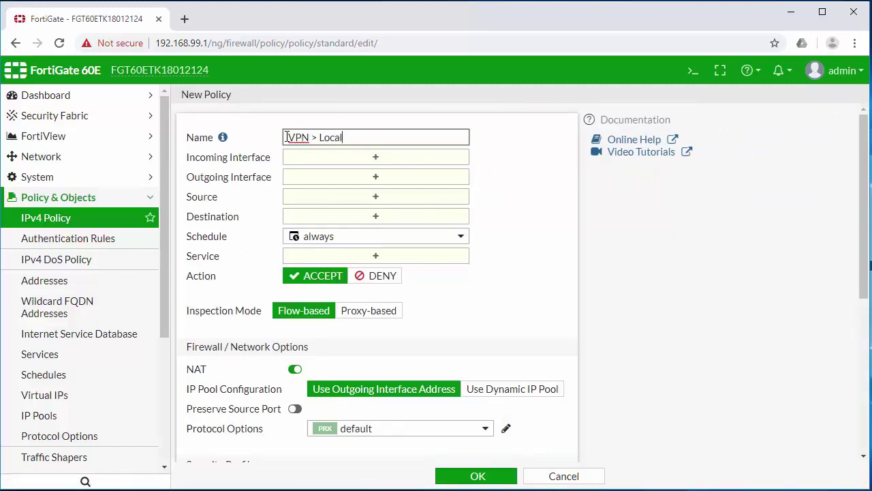
pyautogui.click(318, 156)
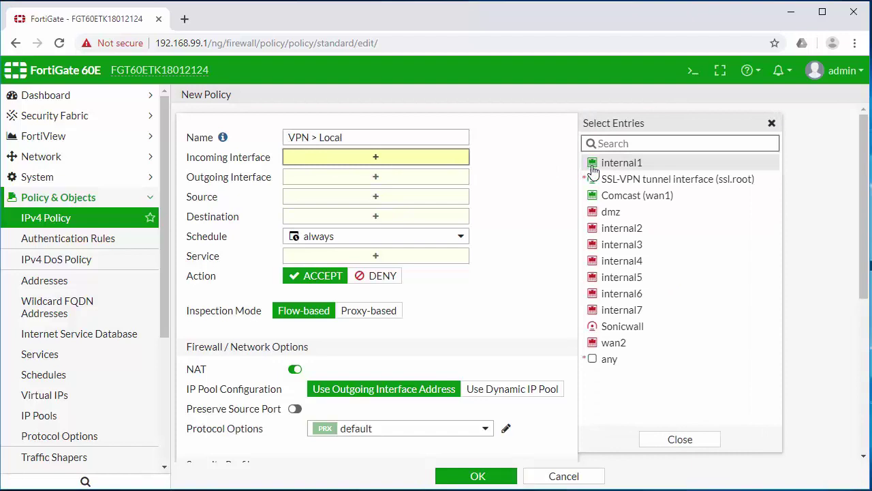
pyautogui.click(618, 327)
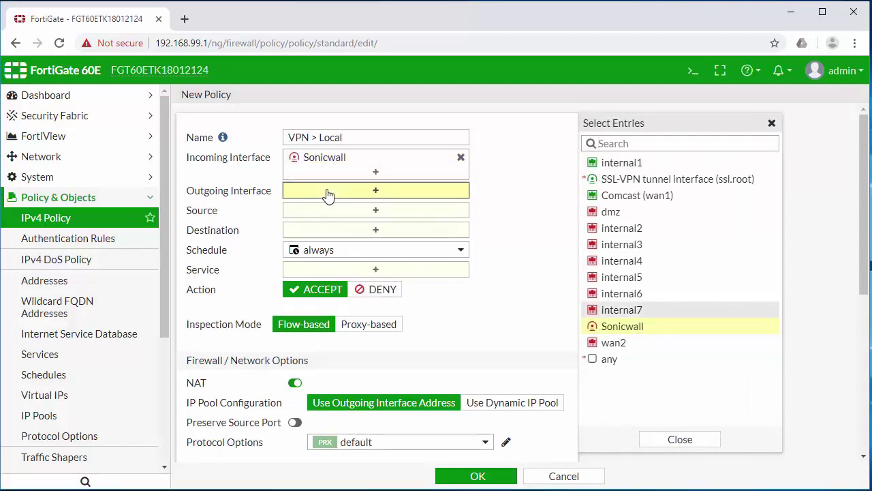
pyautogui.click(327, 195)
pyautogui.click(613, 162)
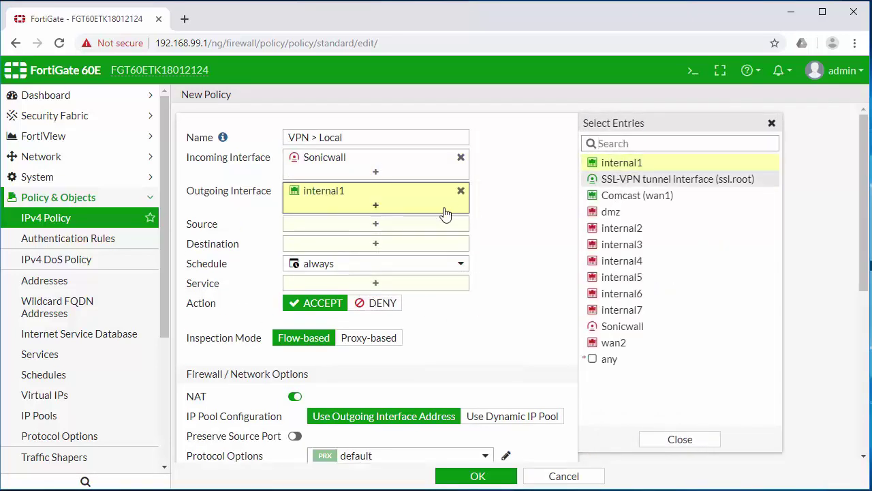
pyautogui.click(507, 195)
# Set all/all addresses and ALL services, NAT off, all sessions logged, then save the policy
pyautogui.moveTo(332, 197)
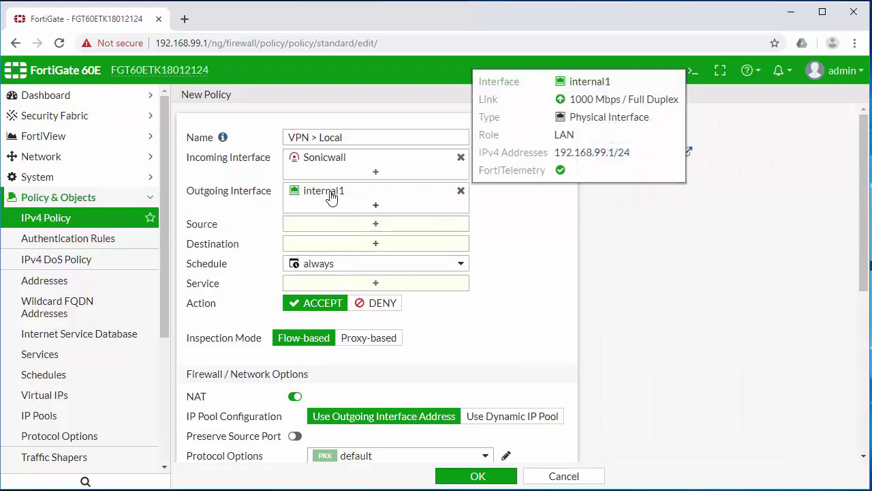
pyautogui.click(349, 229)
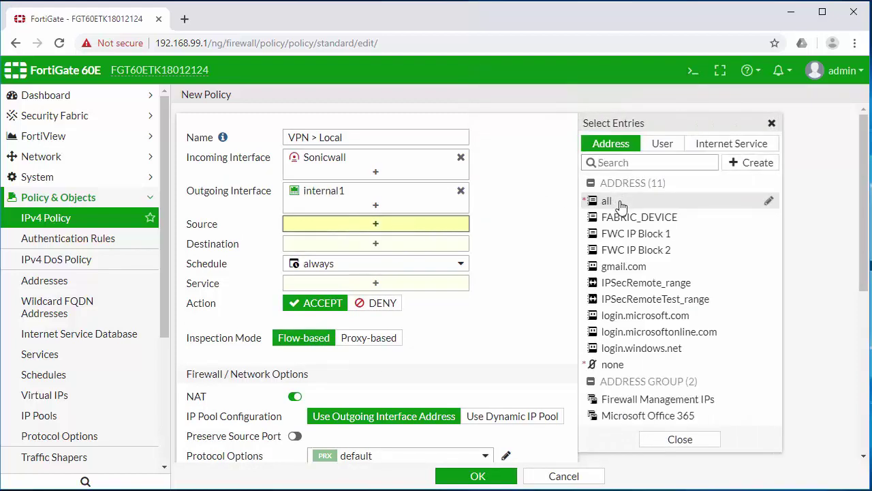
pyautogui.click(620, 203)
pyautogui.click(616, 199)
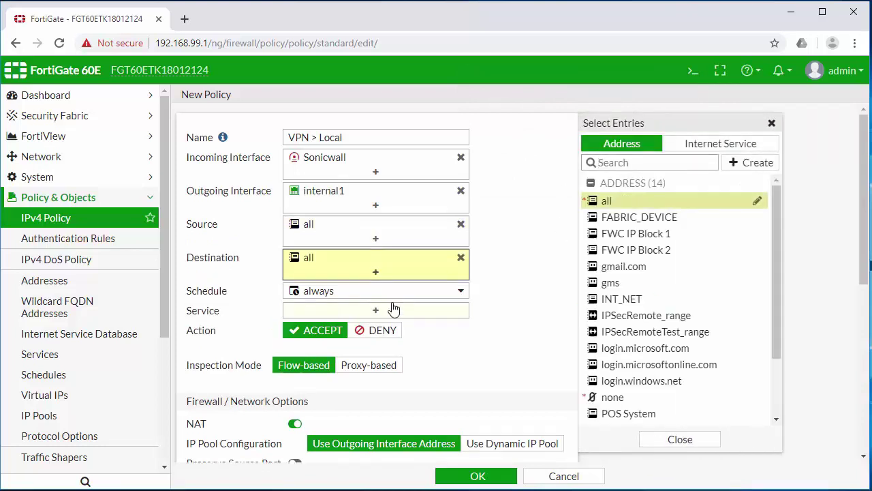
pyautogui.click(392, 310)
pyautogui.click(620, 200)
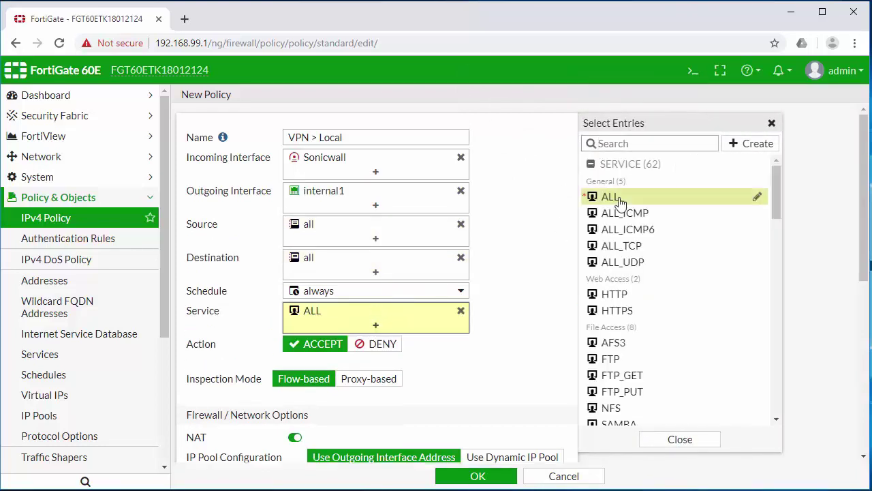
pyautogui.click(516, 282)
pyautogui.scroll(-4, 517, 281)
pyautogui.click(293, 165)
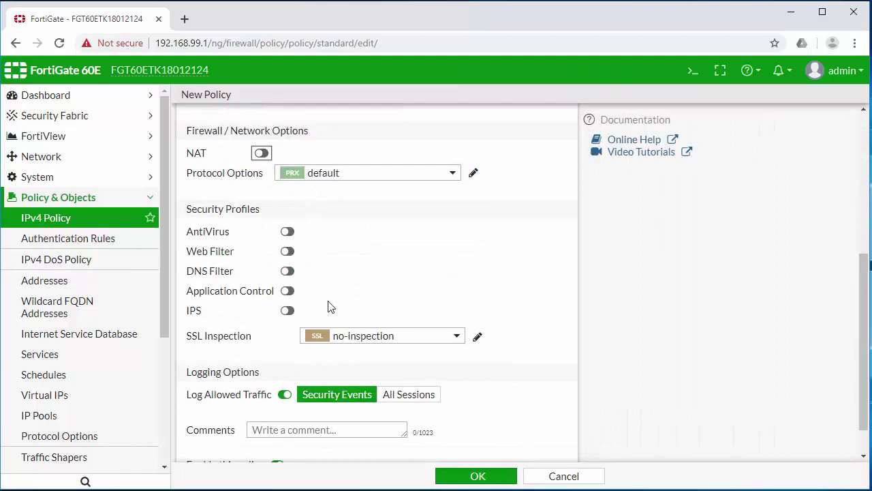
pyautogui.scroll(-1, 328, 307)
pyautogui.click(409, 352)
pyautogui.click(477, 476)
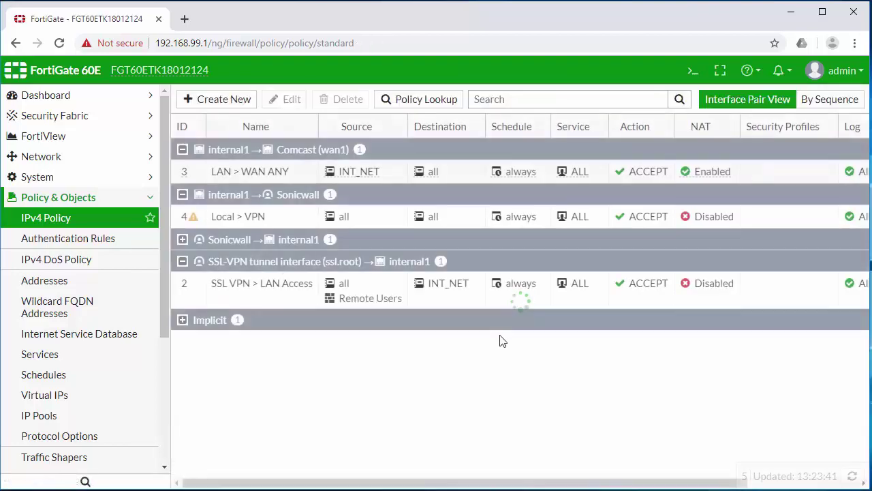
pyautogui.click(182, 241)
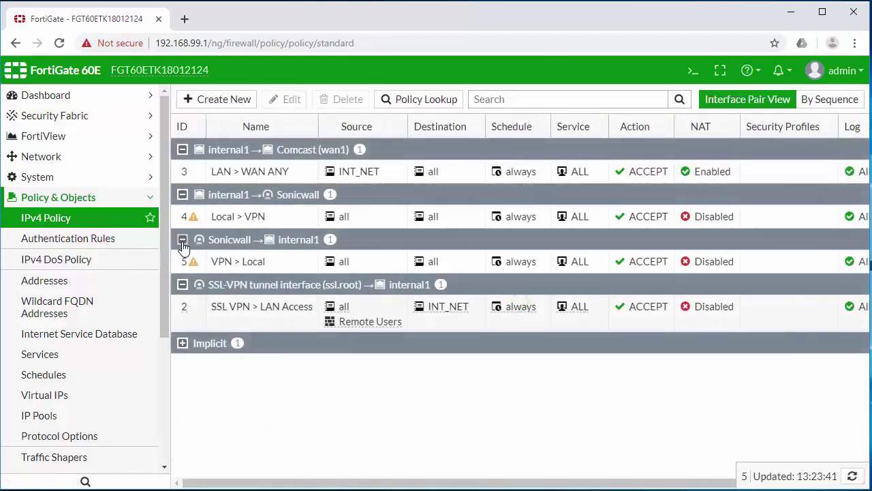
pyautogui.scroll(-3, 144, 354)
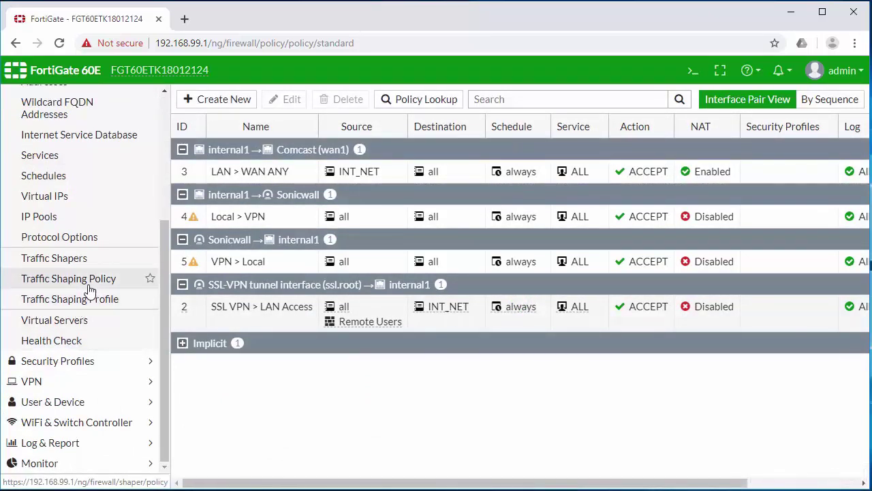
# Bring up the Sonicwall tunnel from Monitor > IPsec Monitor
pyautogui.click(42, 463)
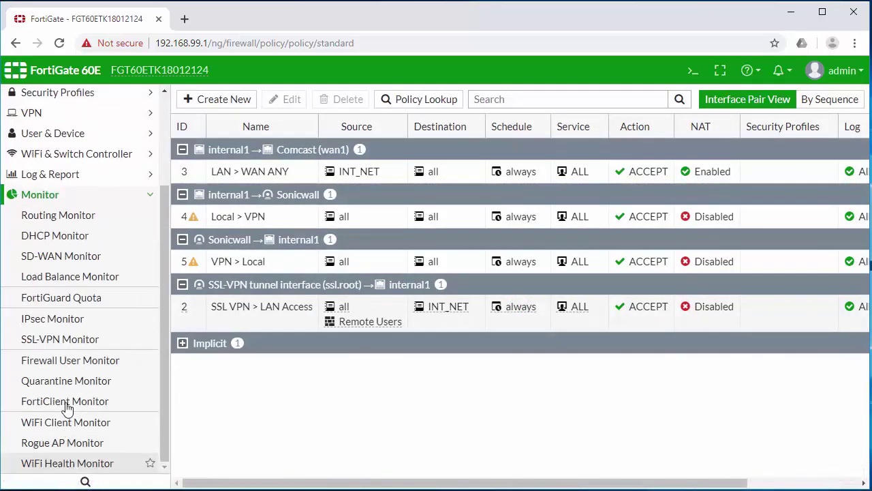
pyautogui.click(58, 320)
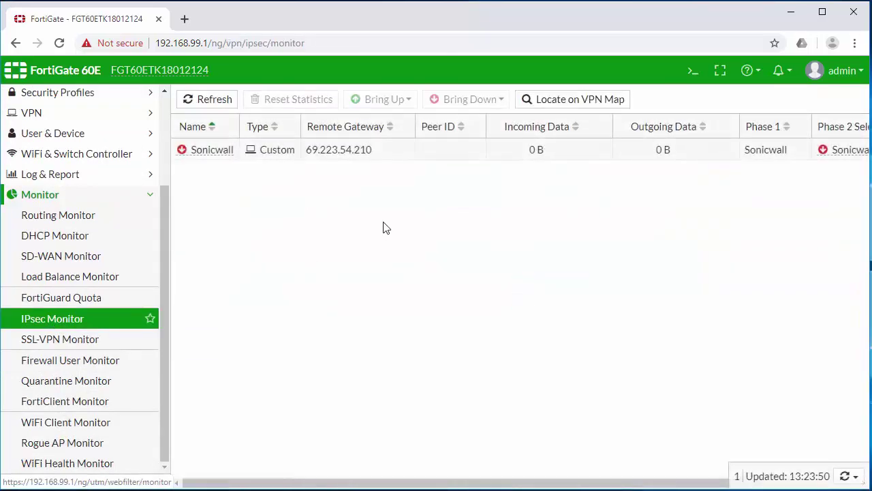
pyautogui.click(245, 151)
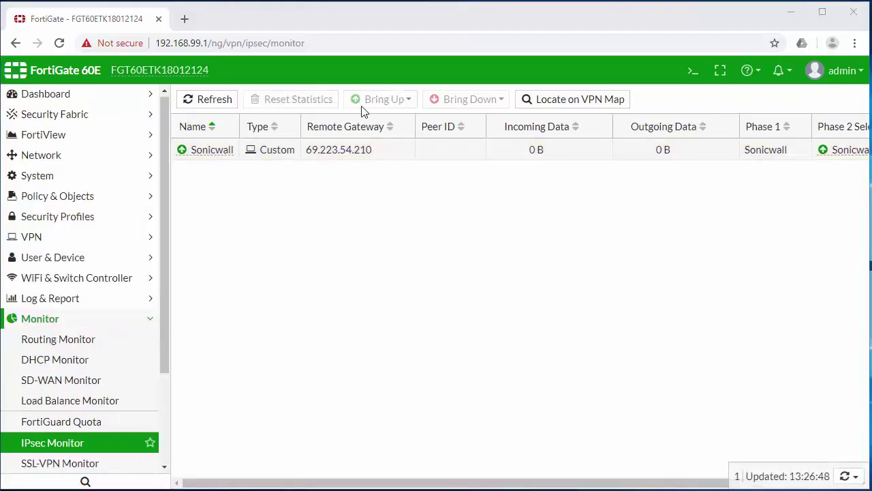
pyautogui.moveTo(212, 156)
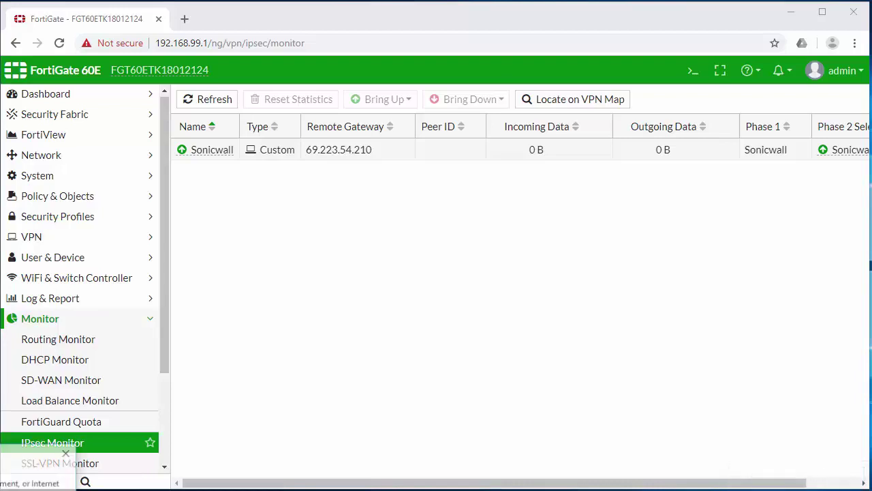
# Open a Command Prompt, centre it, and ping 192.168.168.1 across the tunnel
pyautogui.press('Return')
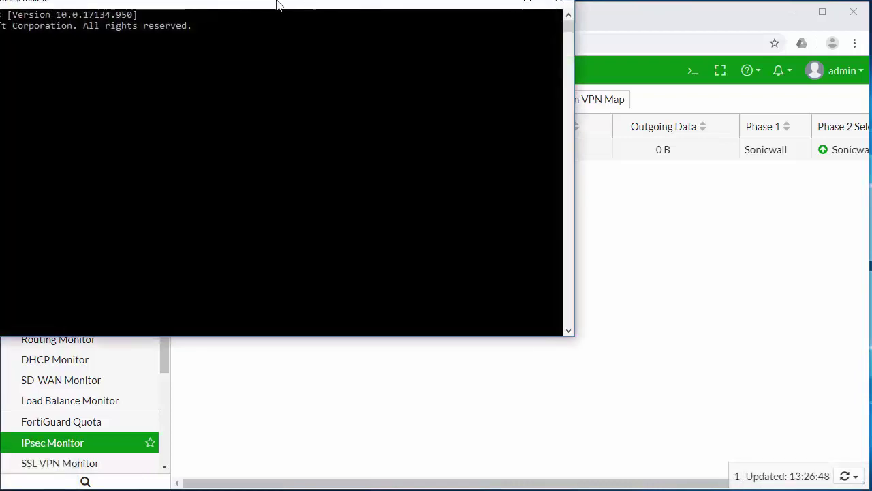
pyautogui.moveTo(279, 5); pyautogui.dragTo(537, 112)
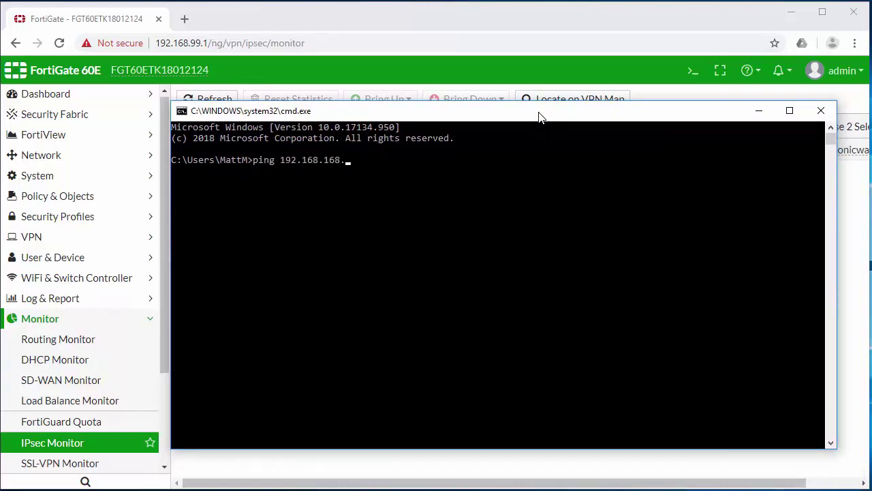
pyautogui.press('Return')
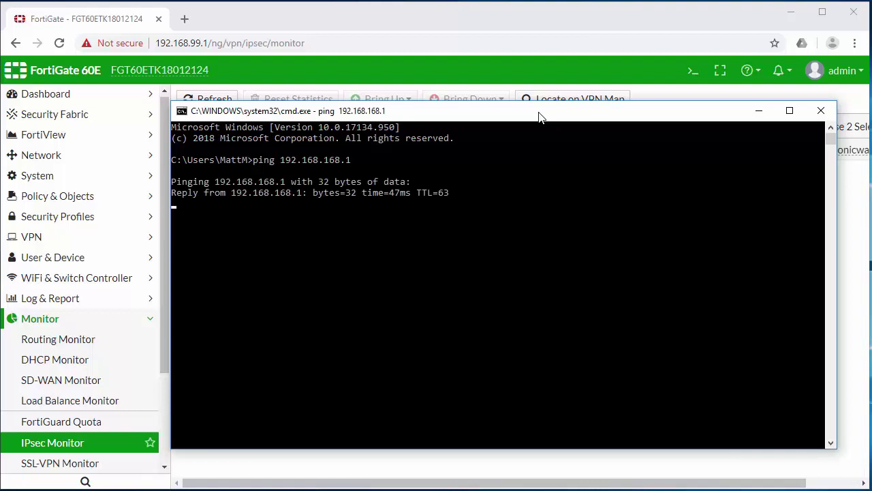
# Return to the FortiGate browser and refresh the IPsec Monitor's Sonicwall tunnel statistics
pyautogui.click(357, 20)
pyautogui.click(220, 102)
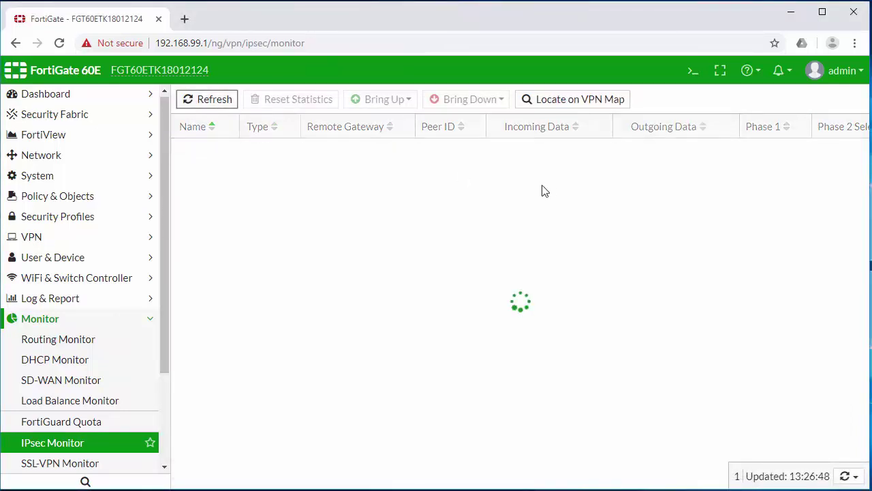